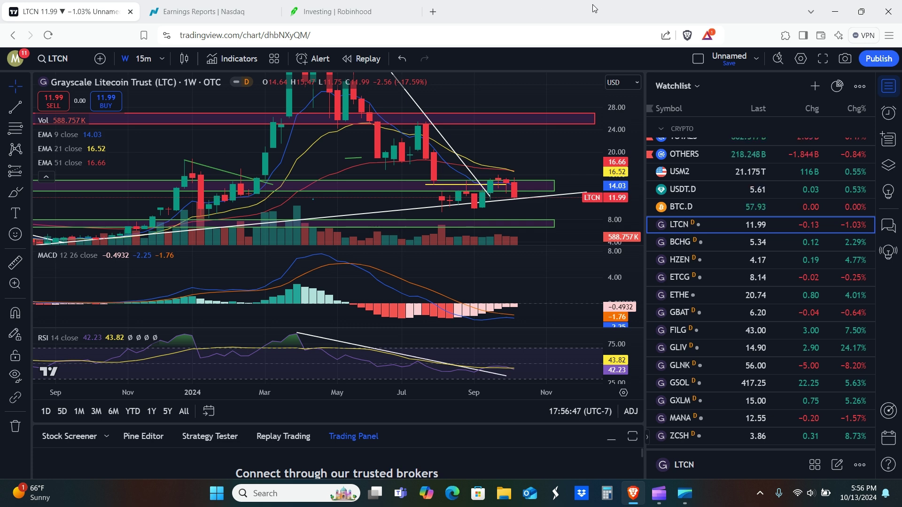
# Step: Switch from the weekly LTCN chart to the Nasdaq 'Earnings Reports' browser tab
pyautogui.click(221, 9)
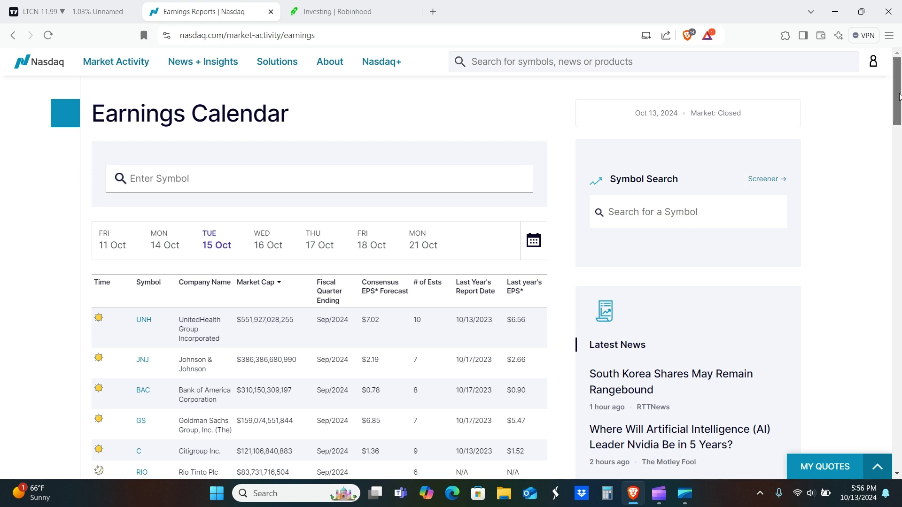
# Step: Display Friday 11 Oct's earnings table, led by JPM, WFC and PGR, and scroll through it
pyautogui.moveTo(899, 98)
pyautogui.mouseDown()
pyautogui.moveTo(900, 113)
pyautogui.moveTo(899, 96)
pyautogui.mouseUp()
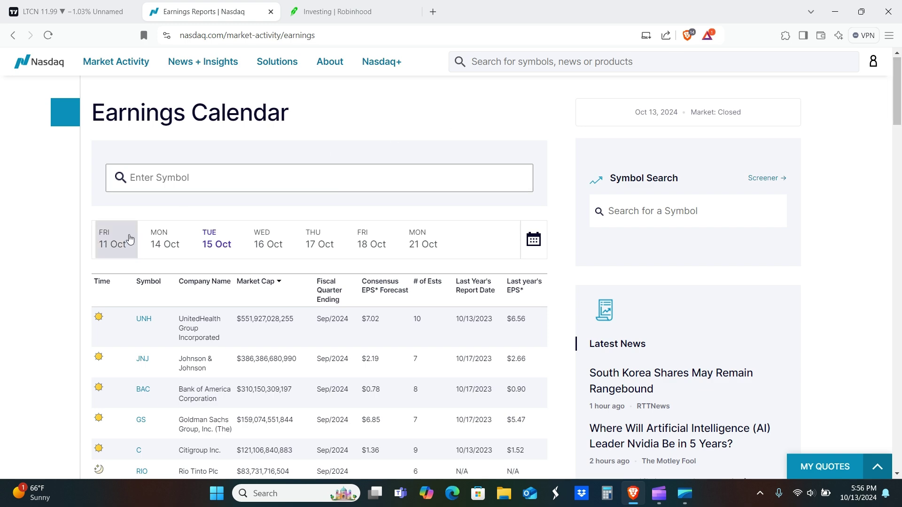
pyautogui.click(170, 242)
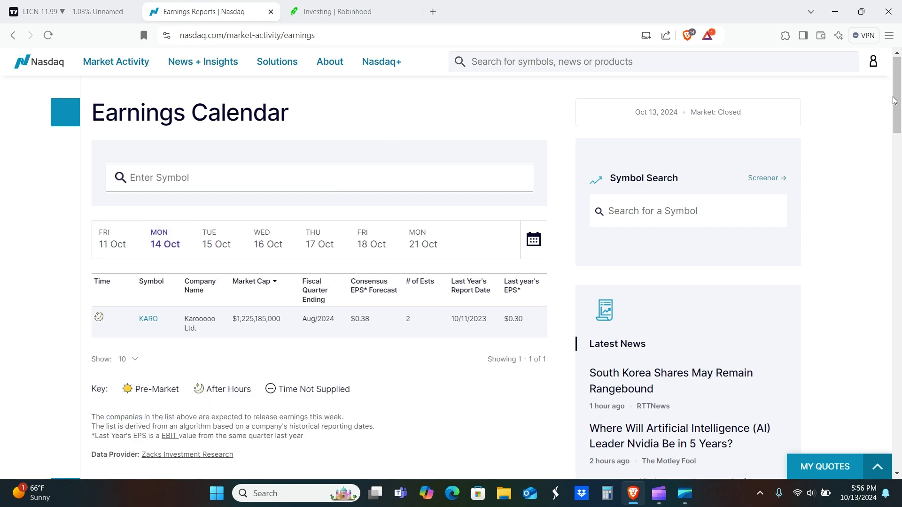
pyautogui.moveTo(899, 101)
pyautogui.mouseDown()
pyautogui.moveTo(899, 110)
pyautogui.moveTo(899, 100)
pyautogui.mouseUp()
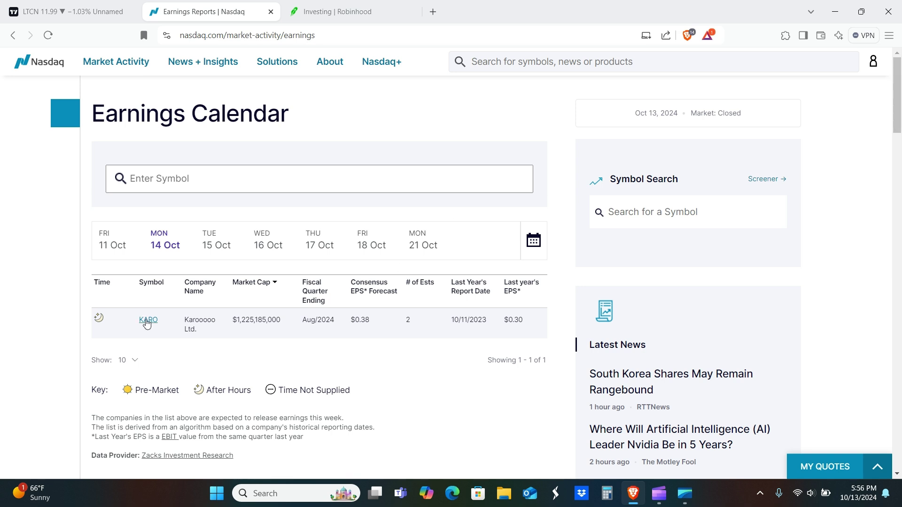
pyautogui.click(120, 247)
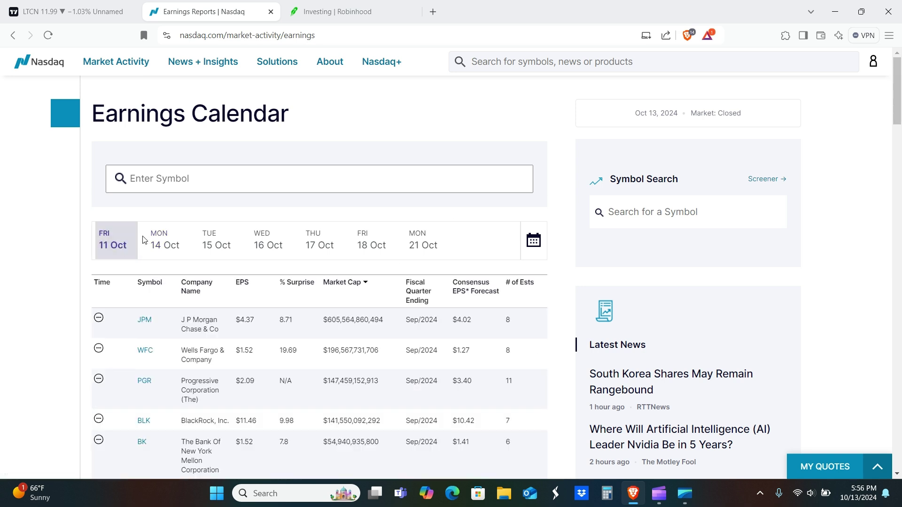
pyautogui.moveTo(899, 103); pyautogui.dragTo(899, 130)
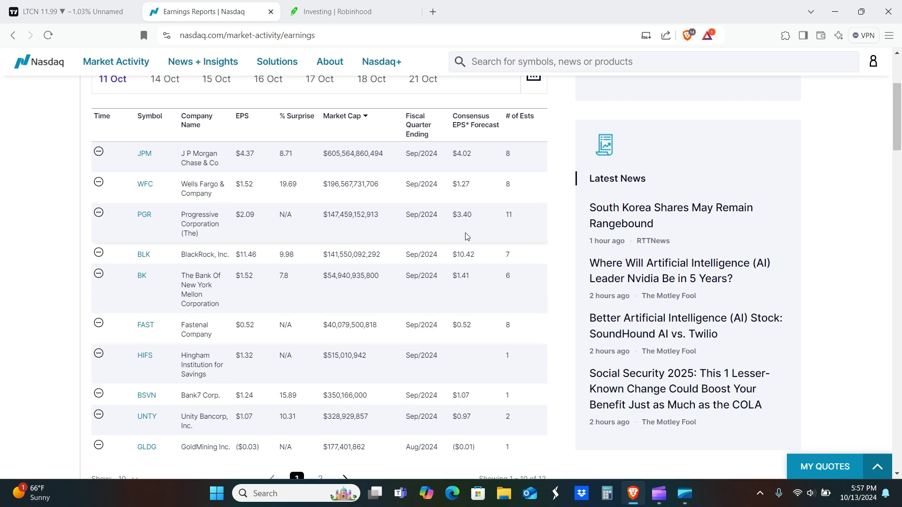
# Step: Show the earnings list for Tuesday 15 Oct
pyautogui.scroll(3, 271, 209)
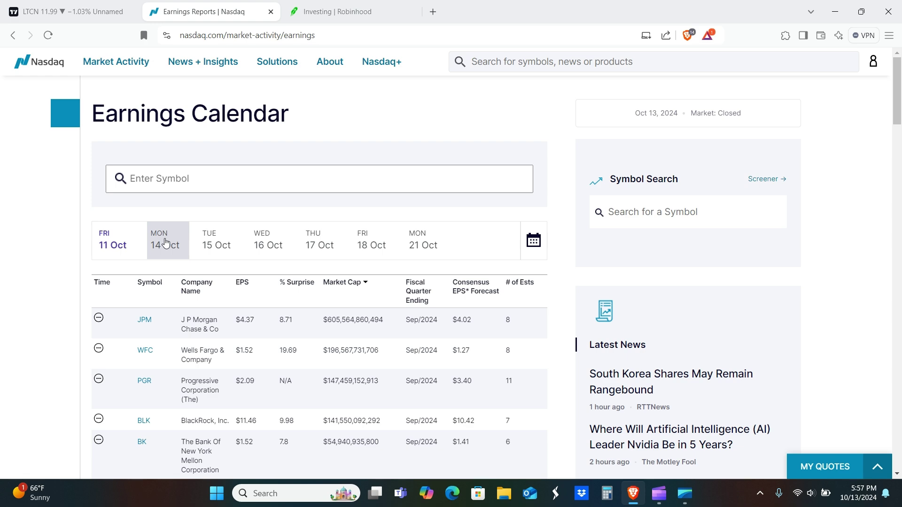
pyautogui.click(165, 242)
pyautogui.click(215, 244)
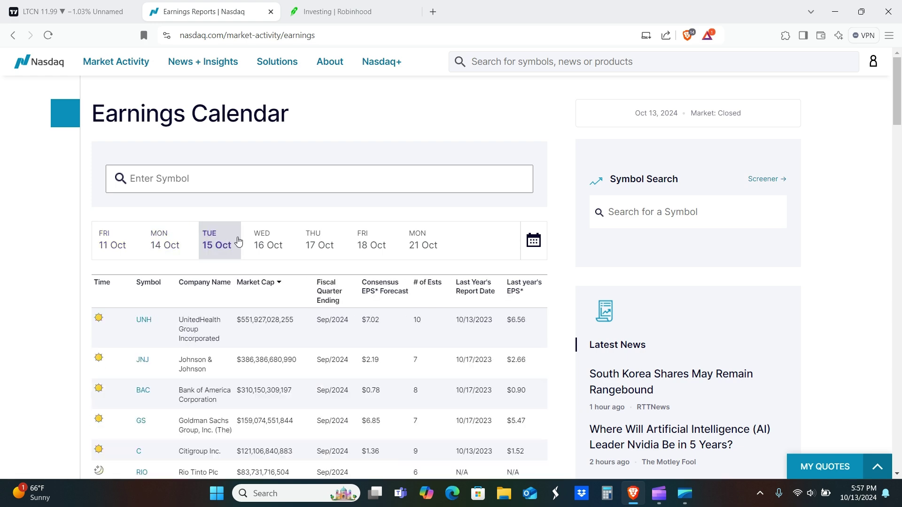
pyautogui.moveTo(897, 96); pyautogui.dragTo(900, 124)
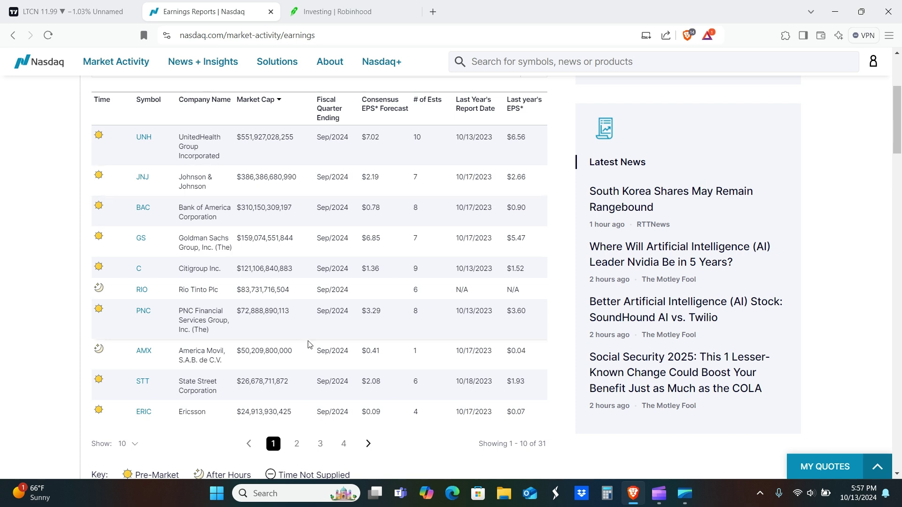
# Step: Page through the 15 Oct results to page 3, EPAC through ASRV
pyautogui.click(296, 444)
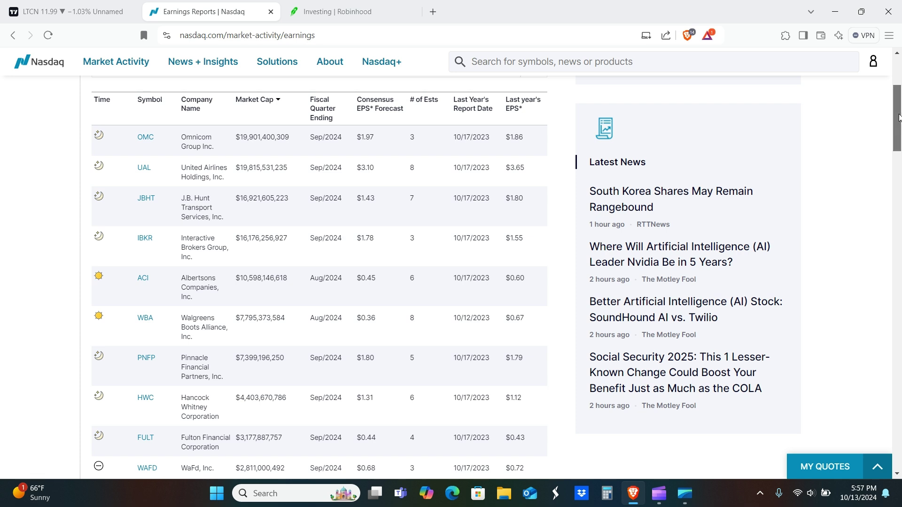
pyautogui.moveTo(897, 117); pyautogui.dragTo(897, 121)
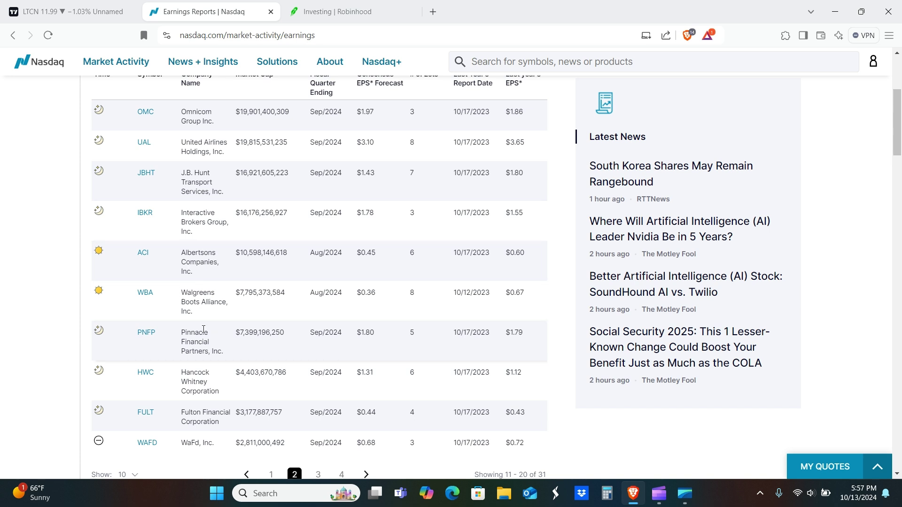
pyautogui.click(319, 474)
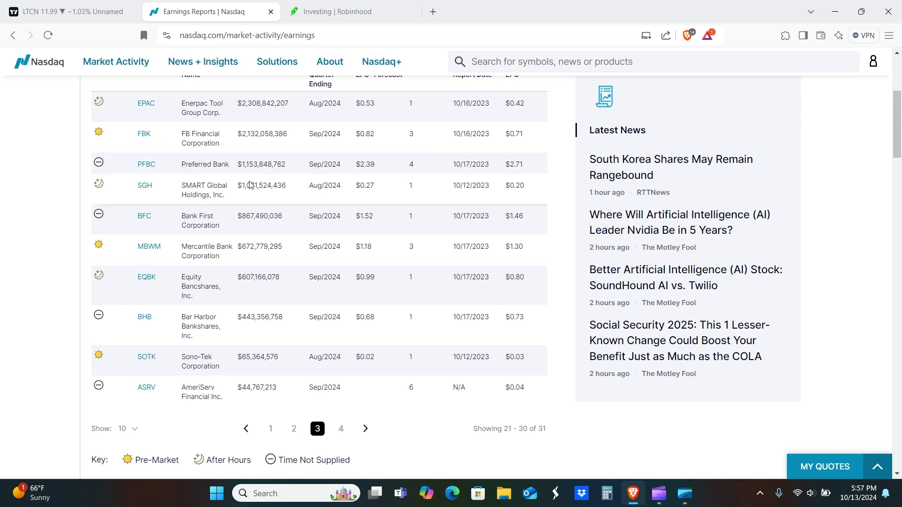
pyautogui.scroll(5, 491, 160)
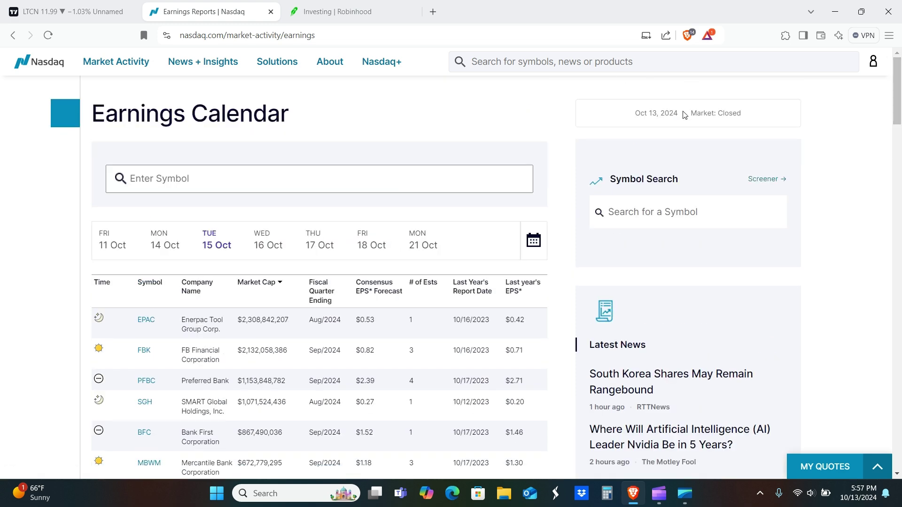
# Step: Show Thursday 17 Oct's earnings and move to the second page of results
pyautogui.click(268, 239)
pyautogui.click(330, 238)
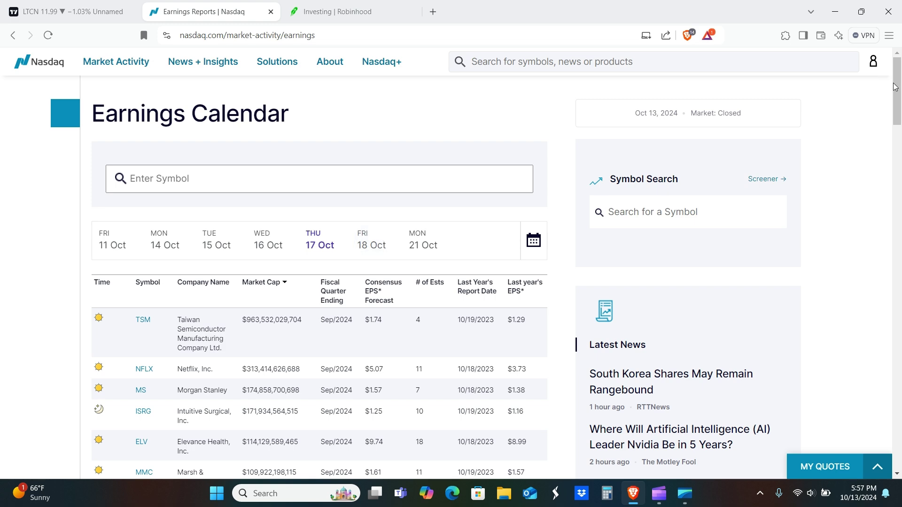
pyautogui.scroll(-4, 900, 116)
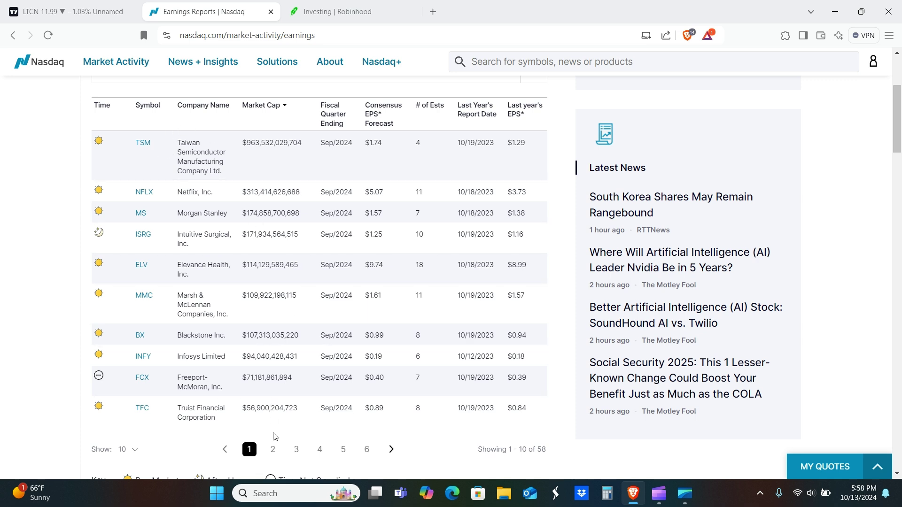
pyautogui.click(272, 450)
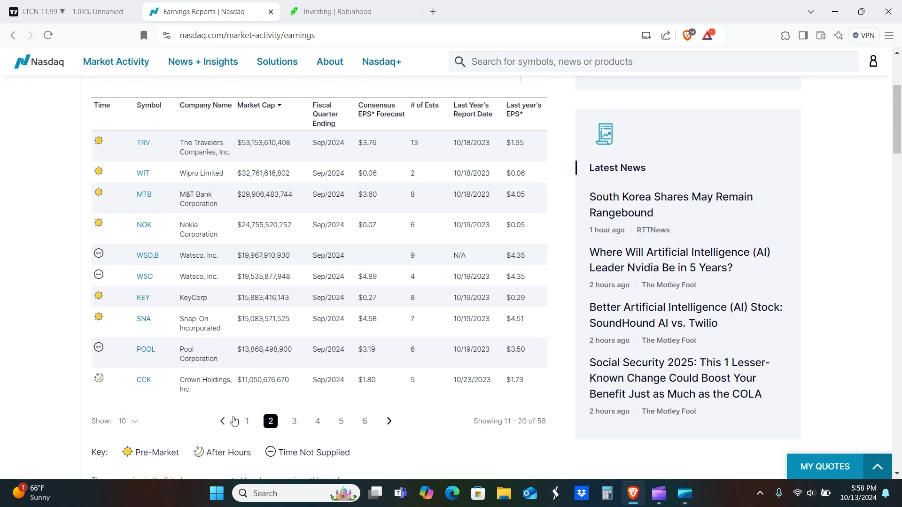
pyautogui.click(247, 421)
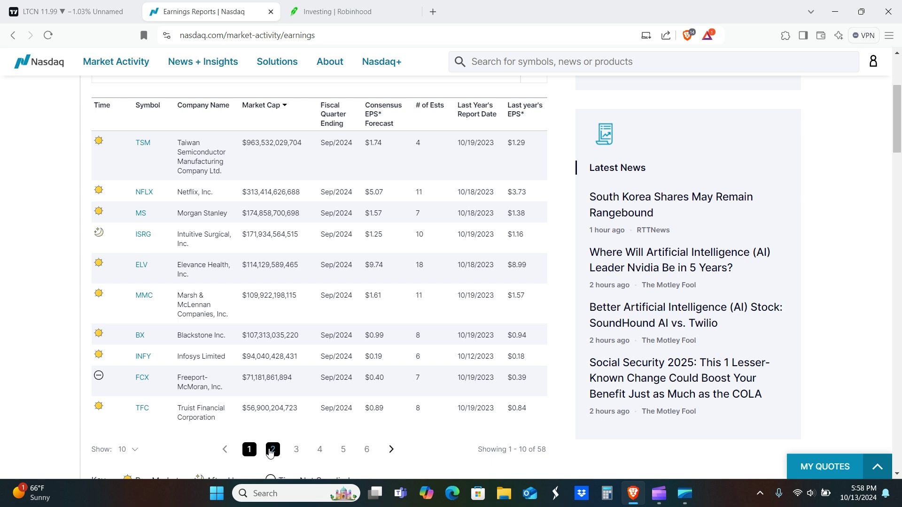
pyautogui.click(272, 450)
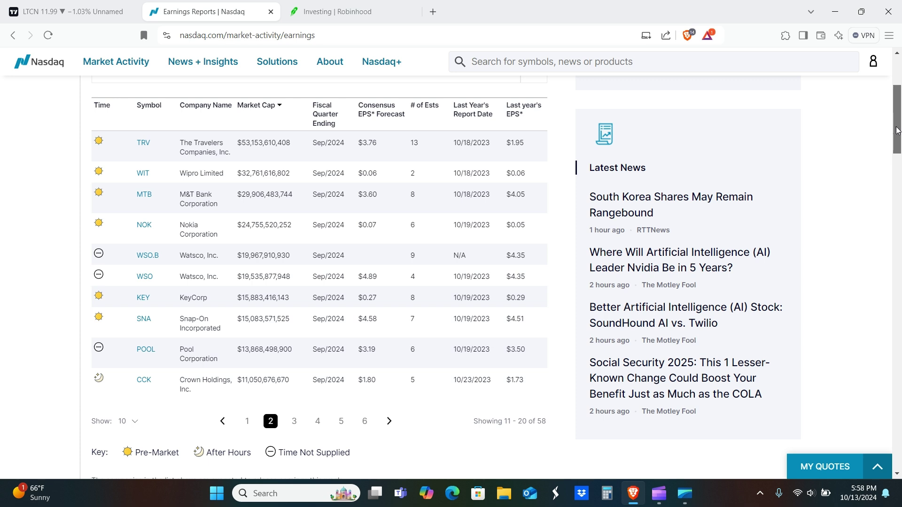
# Step: Review pages 3 through 6 of the 58 Thursday reporters, then return to page 1
pyautogui.scroll(-1, 898, 130)
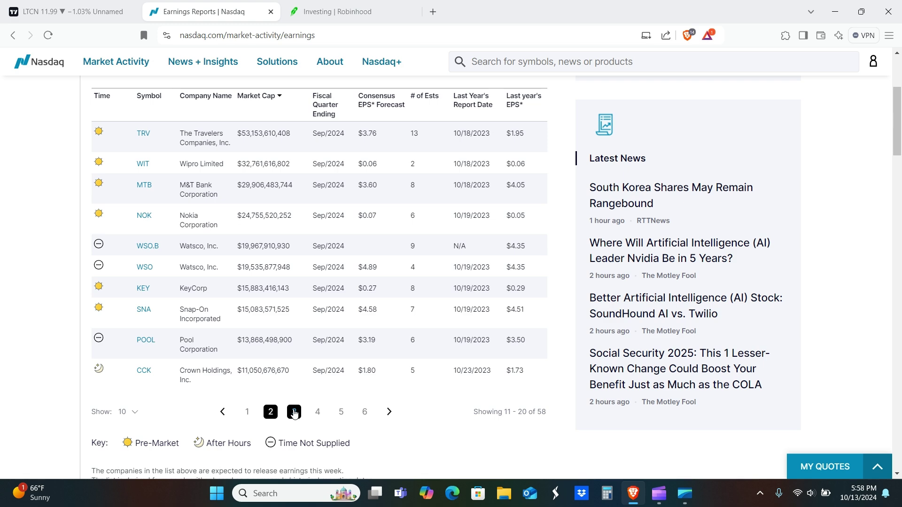
pyautogui.click(294, 412)
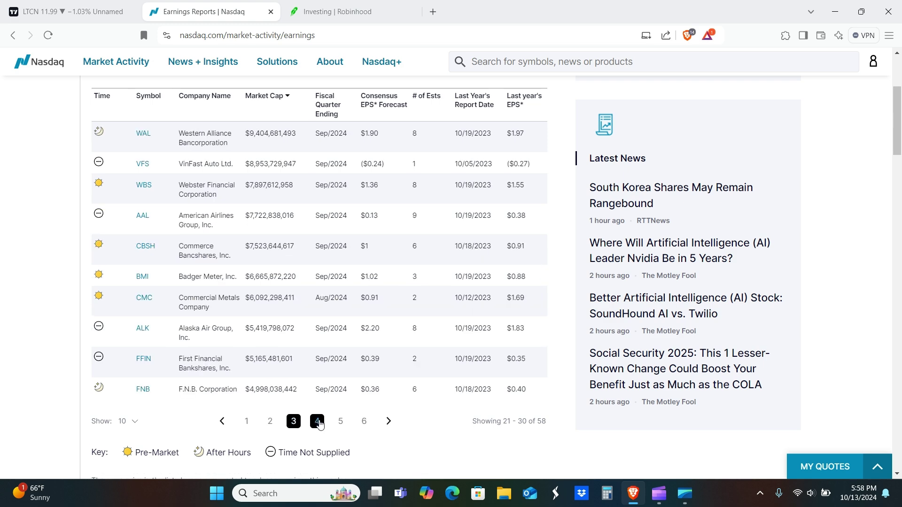
pyautogui.click(318, 422)
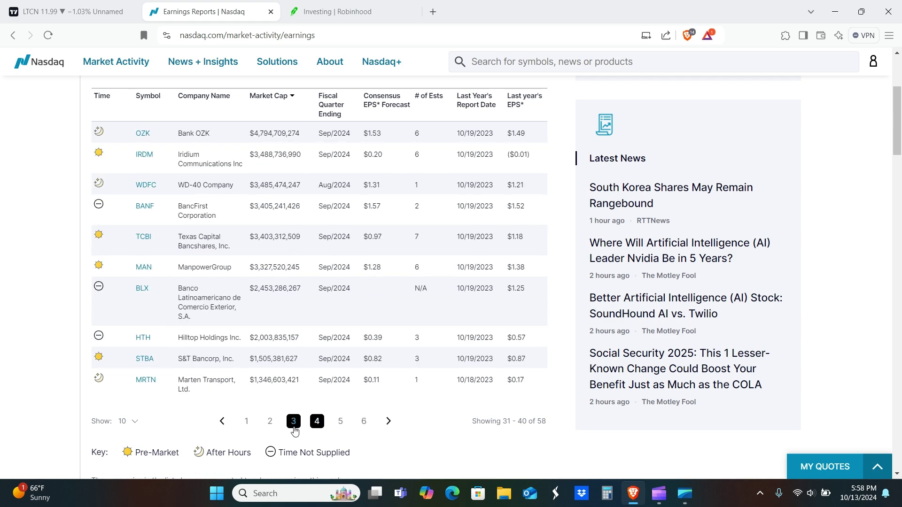
pyautogui.click(294, 422)
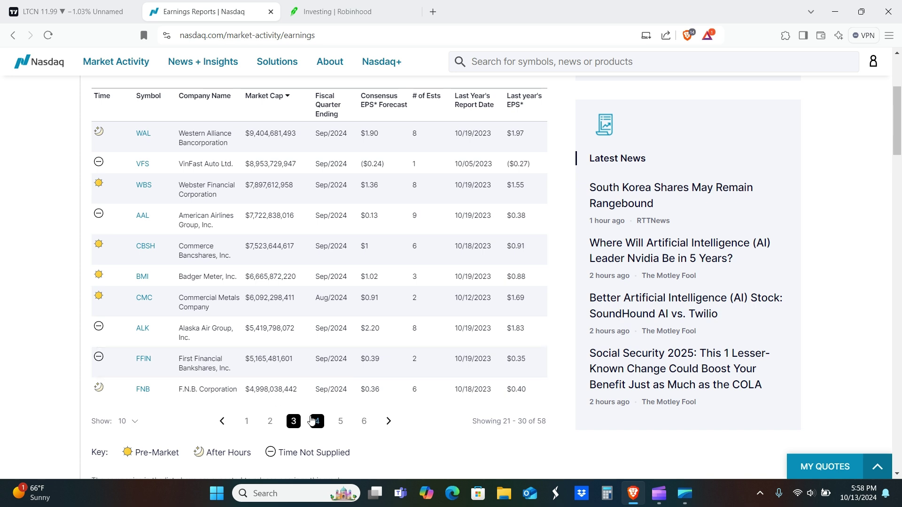
pyautogui.click(317, 422)
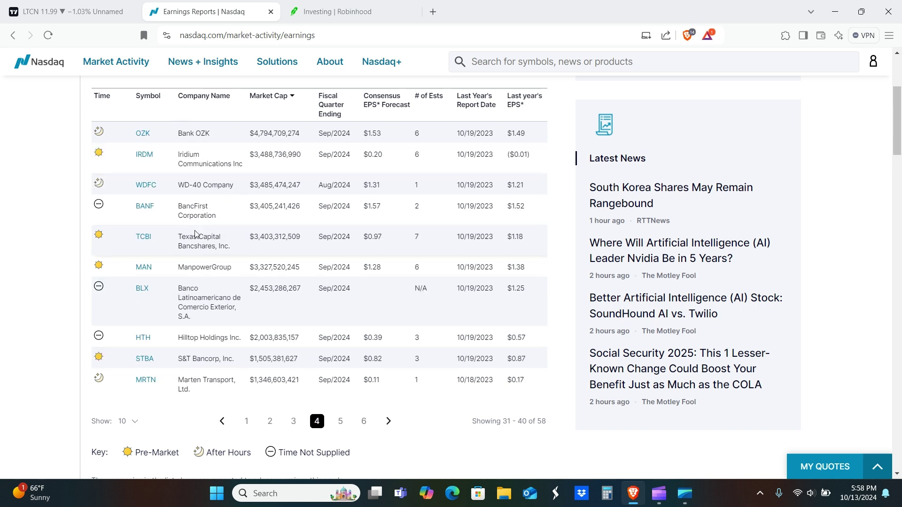
pyautogui.click(340, 421)
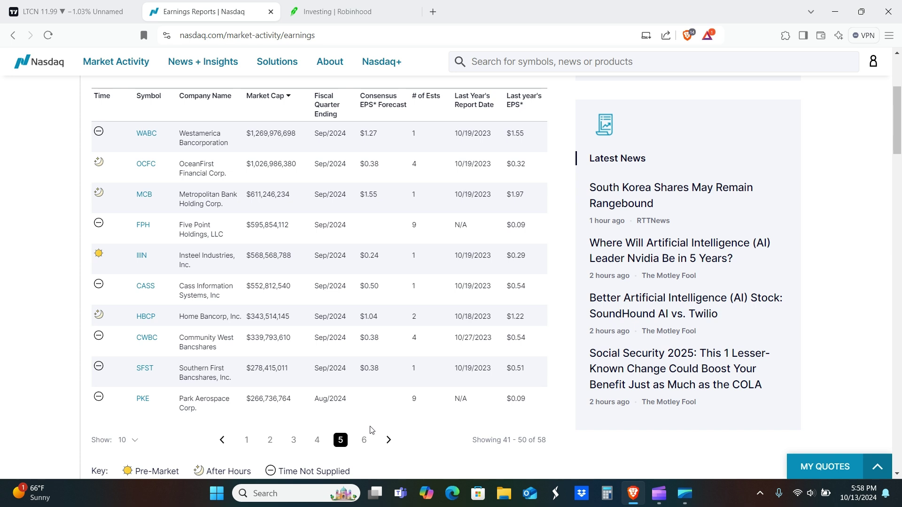
pyautogui.click(364, 440)
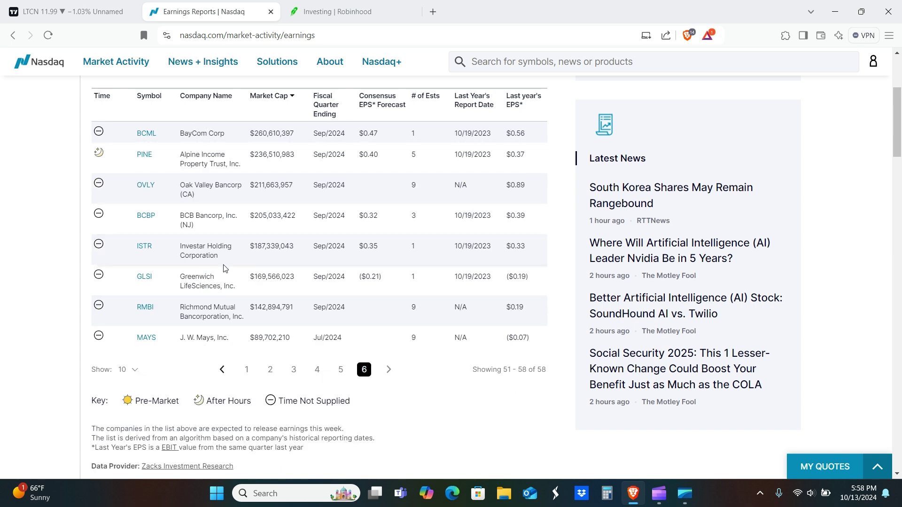
pyautogui.click(244, 371)
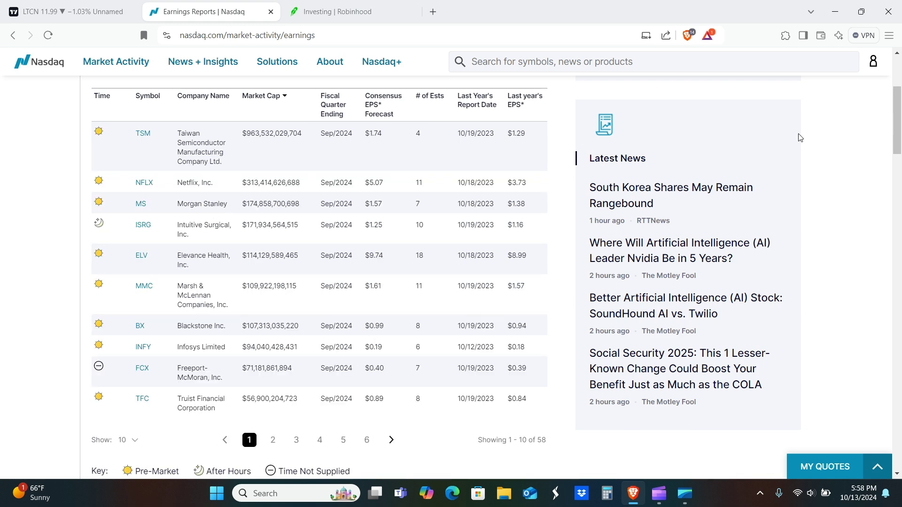
# Step: Show Friday 18 Oct's earnings and go to its second page, SFNC through BOTJ
pyautogui.moveTo(899, 134); pyautogui.dragTo(899, 105)
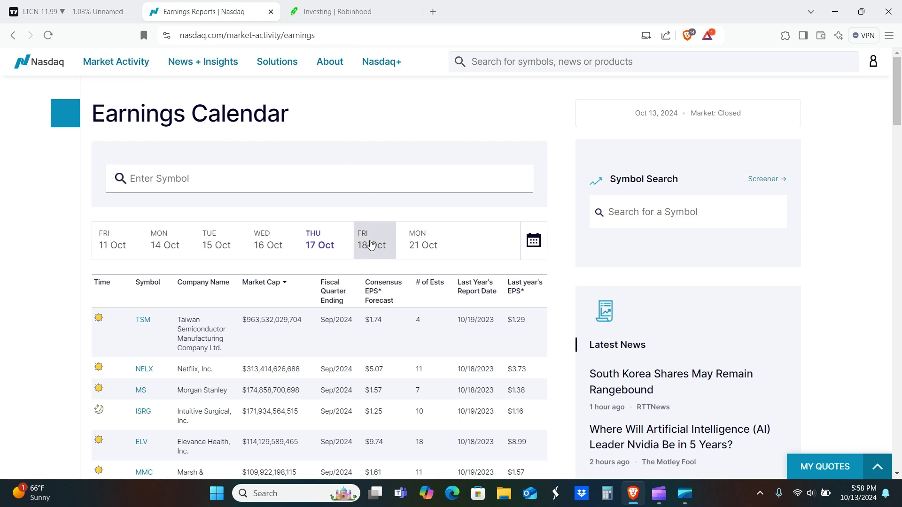
pyautogui.click(371, 242)
pyautogui.moveTo(896, 104); pyautogui.dragTo(897, 133)
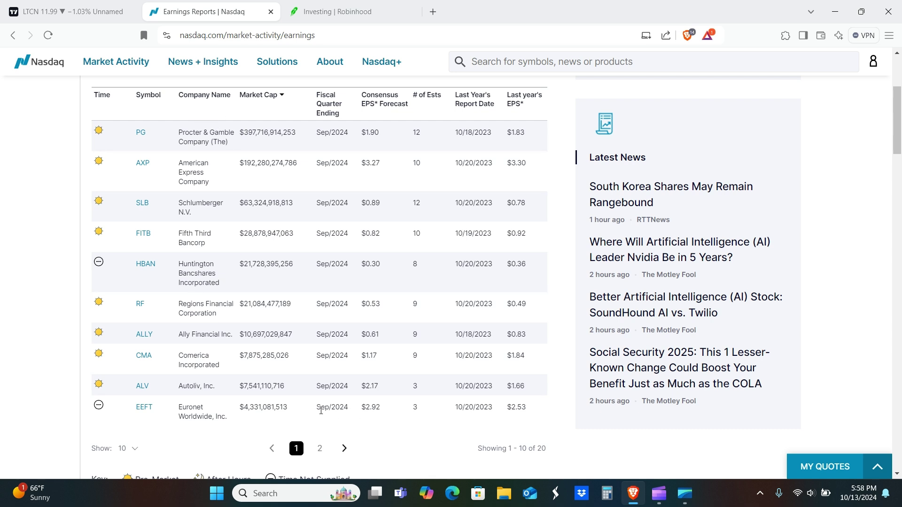
pyautogui.click(318, 448)
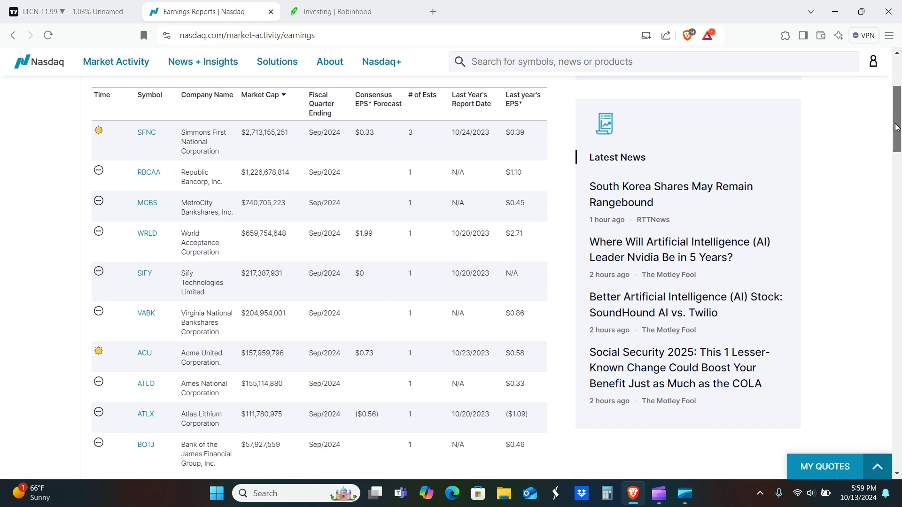
pyautogui.moveTo(898, 131); pyautogui.dragTo(898, 90)
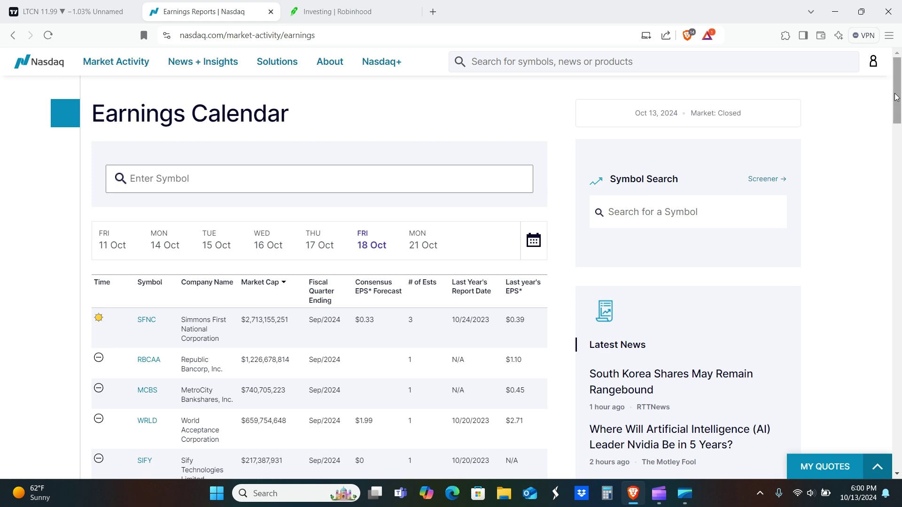
pyautogui.moveTo(896, 97); pyautogui.dragTo(897, 111)
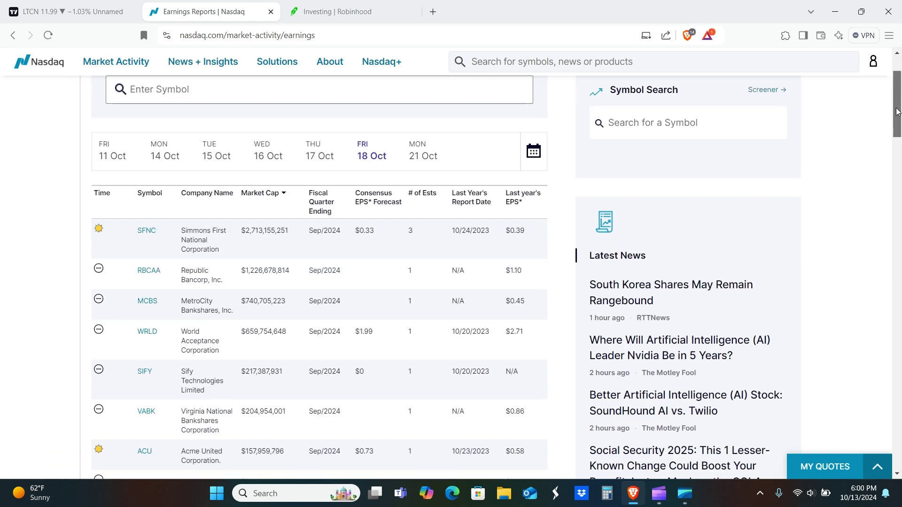
pyautogui.scroll(2, 898, 111)
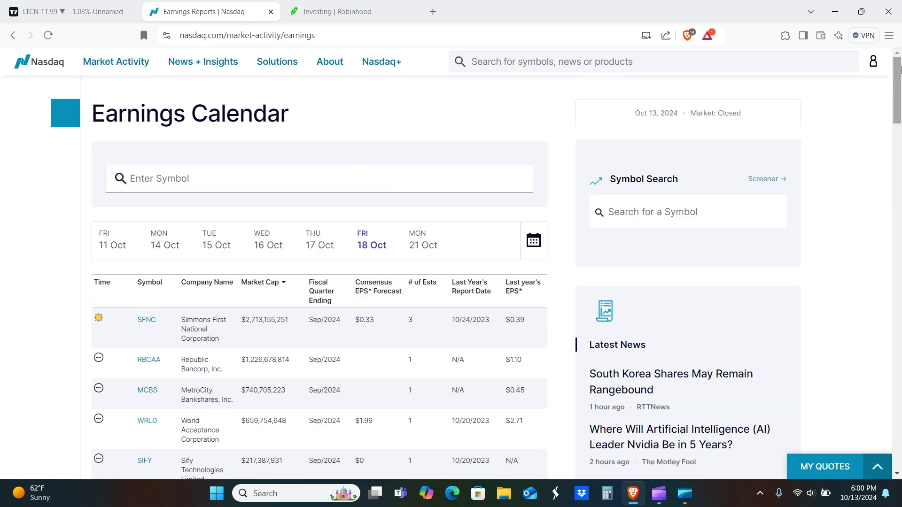
# Step: Return to the TradingView LTCN chart and measure the recent 24.14% drop
pyautogui.click(52, 4)
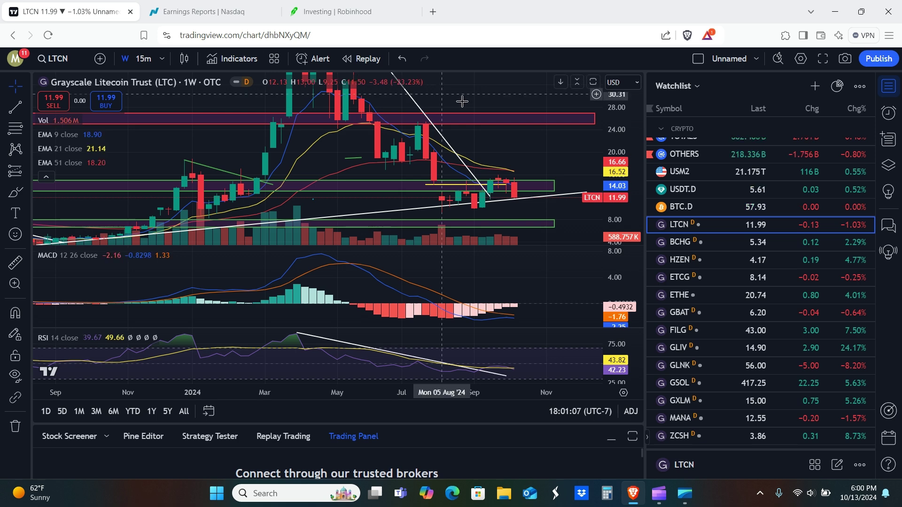
pyautogui.moveTo(531, 147); pyautogui.dragTo(523, 111)
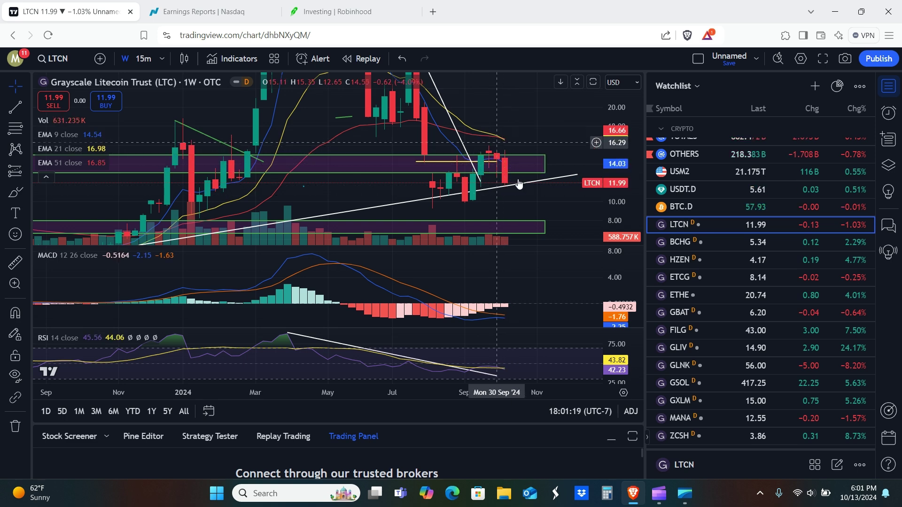
pyautogui.click(20, 266)
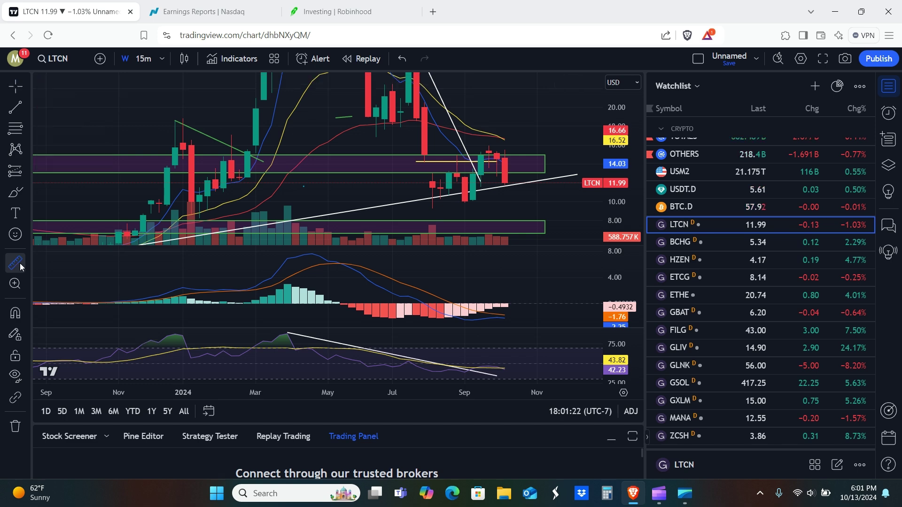
pyautogui.click(467, 150)
pyautogui.click(531, 184)
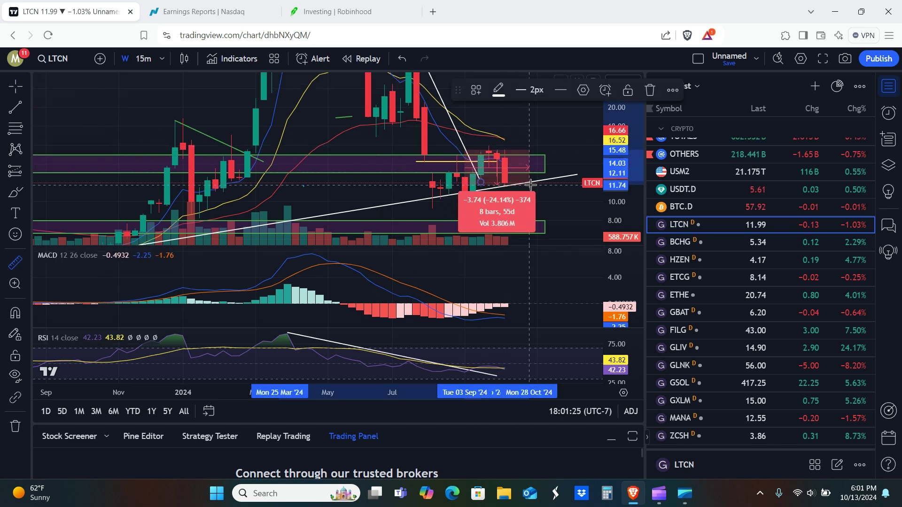
pyautogui.click(530, 184)
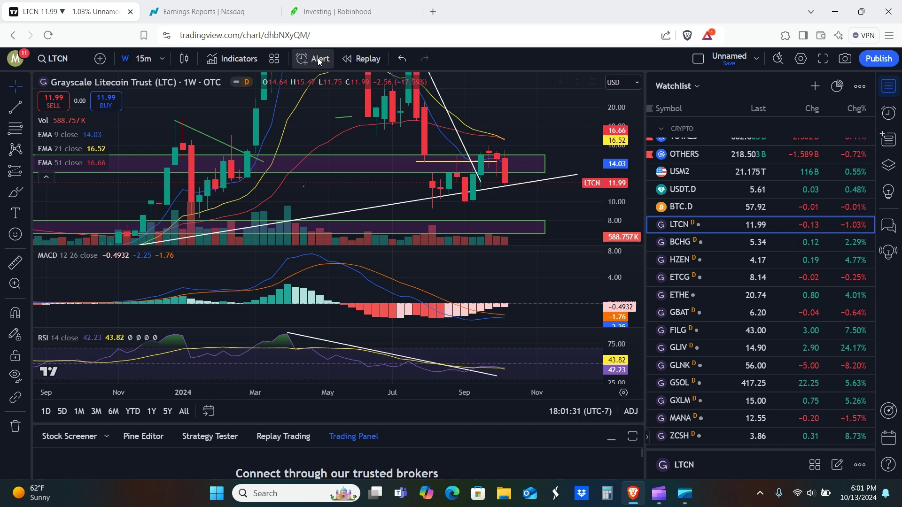
# Step: Draw a rising trend line from late July to 21 Oct, raising its left end to about 14.67
pyautogui.click(15, 107)
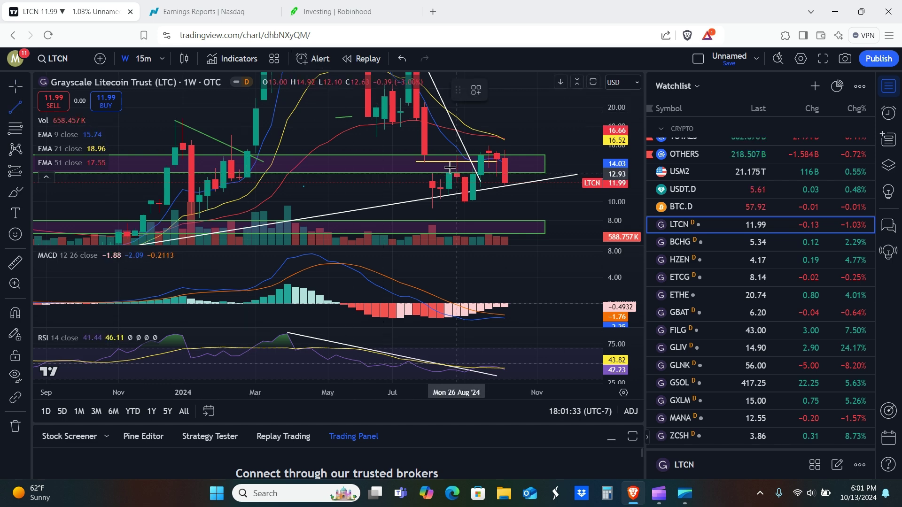
pyautogui.click(433, 169)
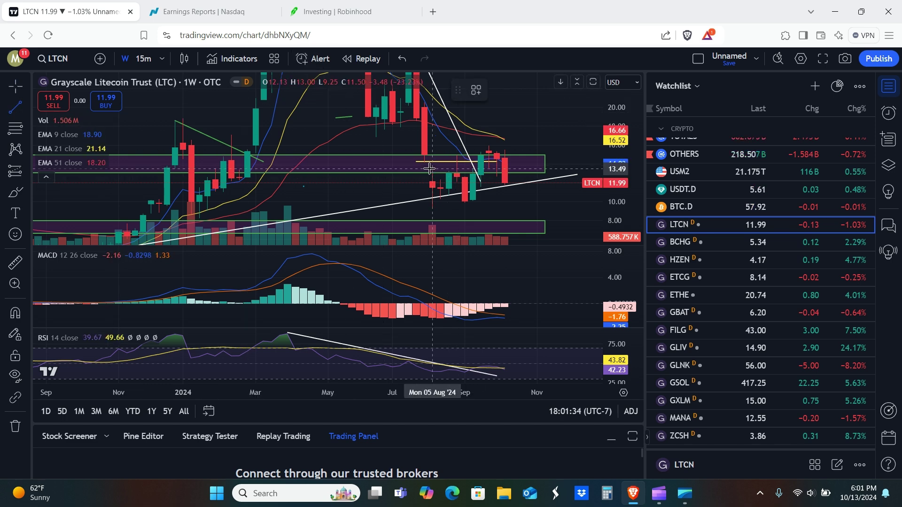
pyautogui.click(520, 140)
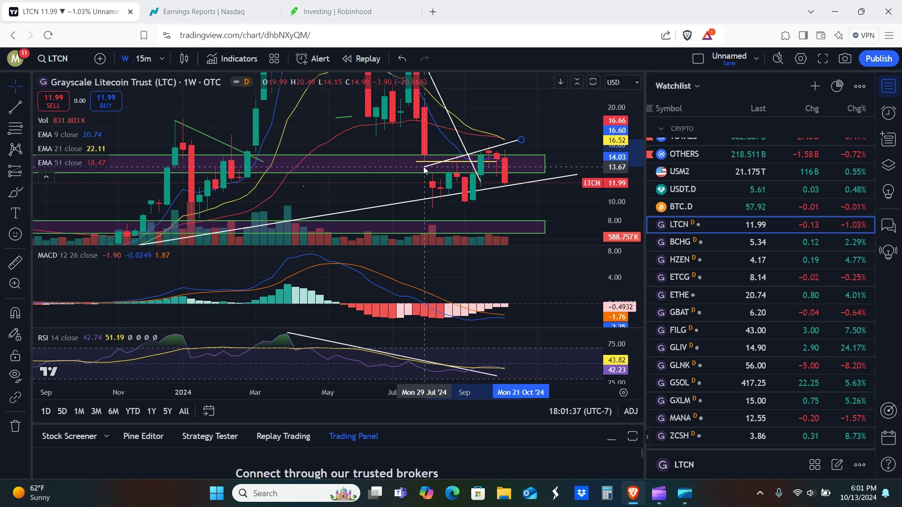
pyautogui.moveTo(424, 167); pyautogui.dragTo(423, 158)
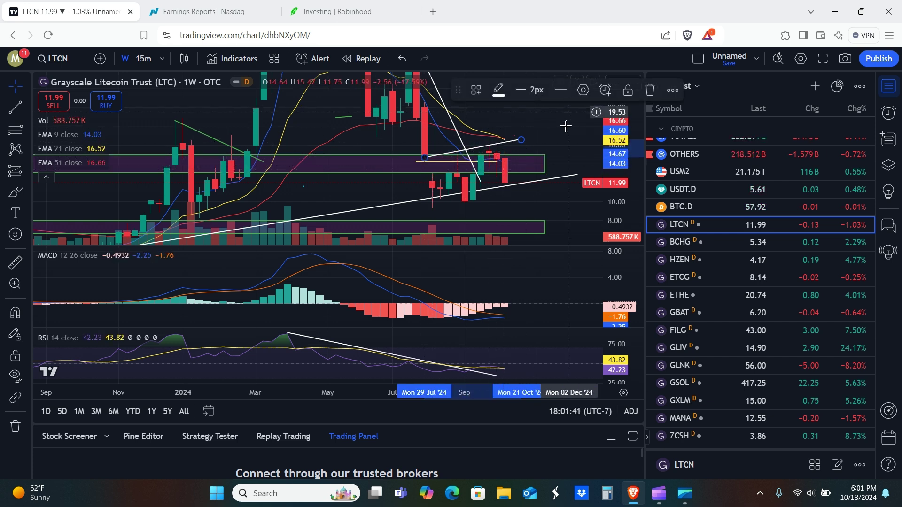
pyautogui.click(415, 166)
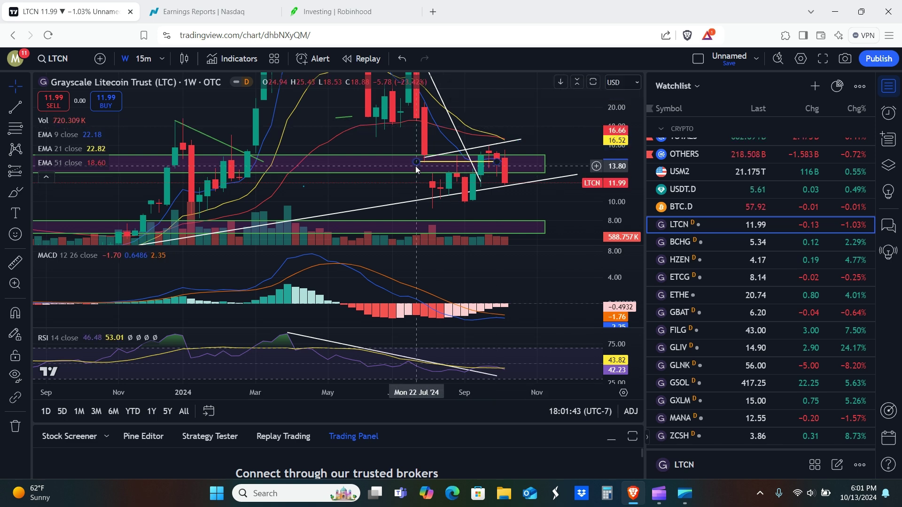
pyautogui.scroll(-3, 623, 237)
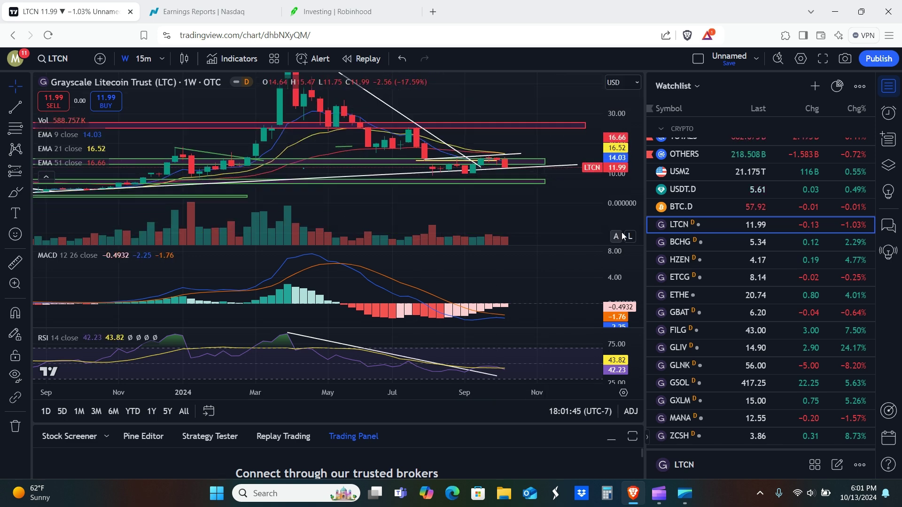
pyautogui.scroll(3, 623, 237)
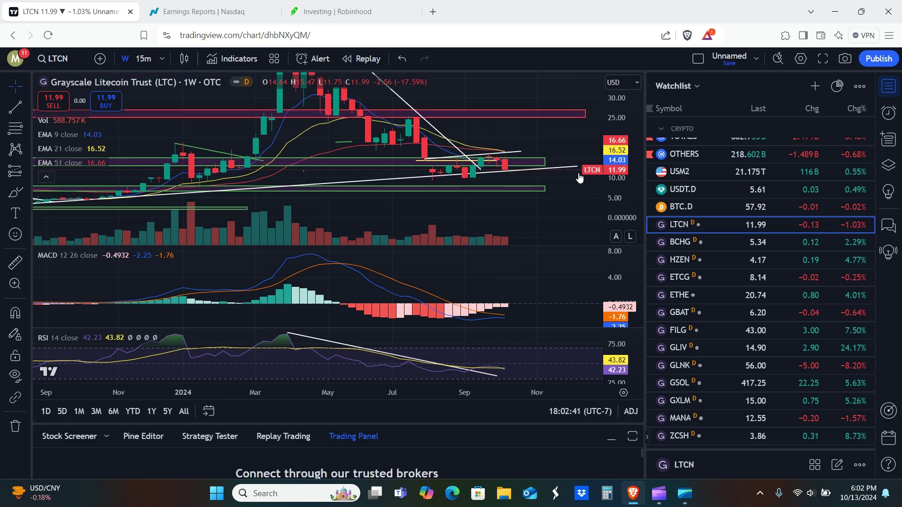
# Step: Zoom out to show history back to 2022 and measure from current price to the April 2024 peak
pyautogui.hscroll(2, 543, 148)
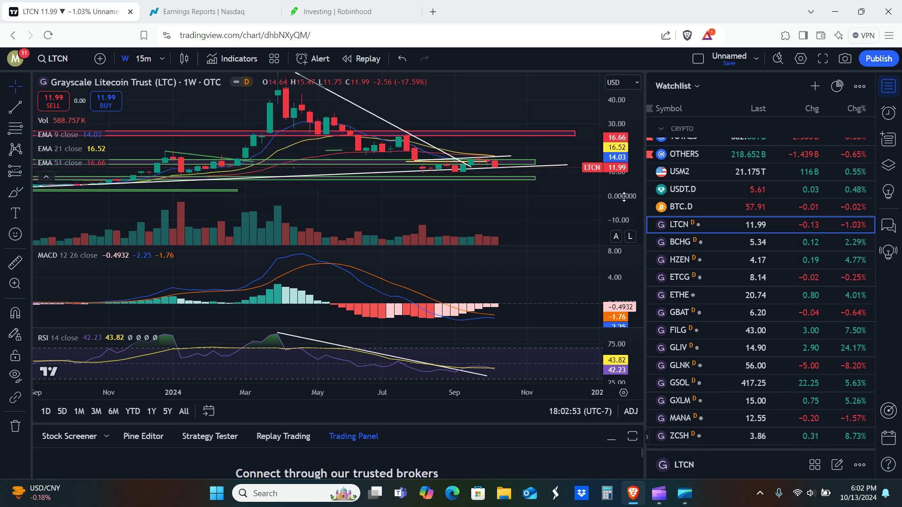
pyautogui.moveTo(455, 391); pyautogui.dragTo(521, 395)
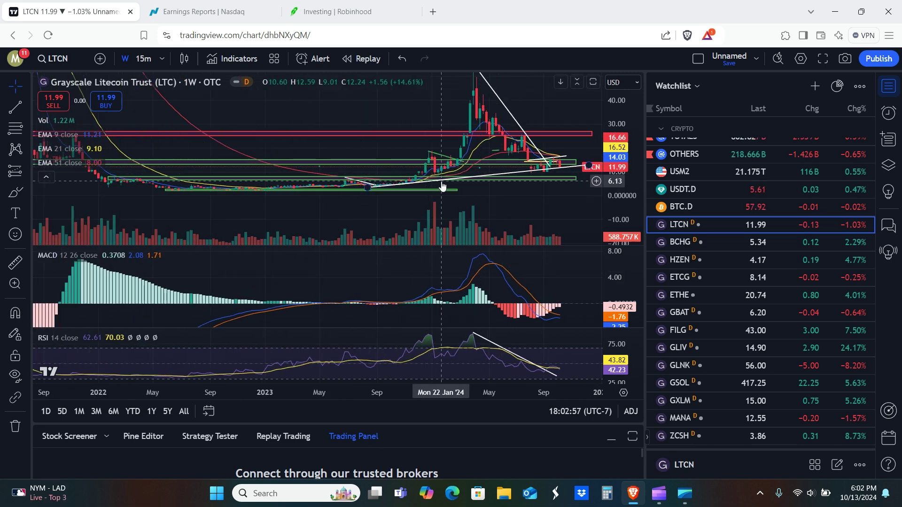
pyautogui.moveTo(548, 201); pyautogui.dragTo(460, 217)
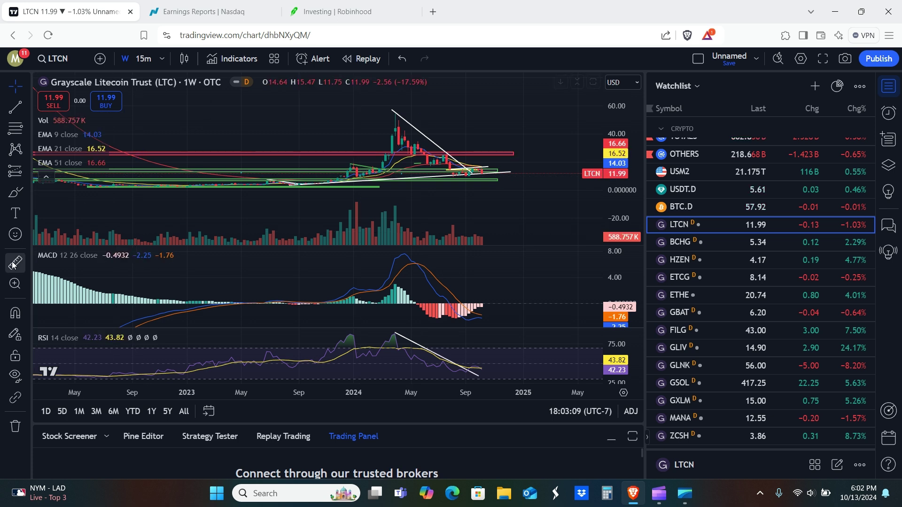
pyautogui.keyDown('shift'); pyautogui.click(421, 134); pyautogui.keyUp('shift')
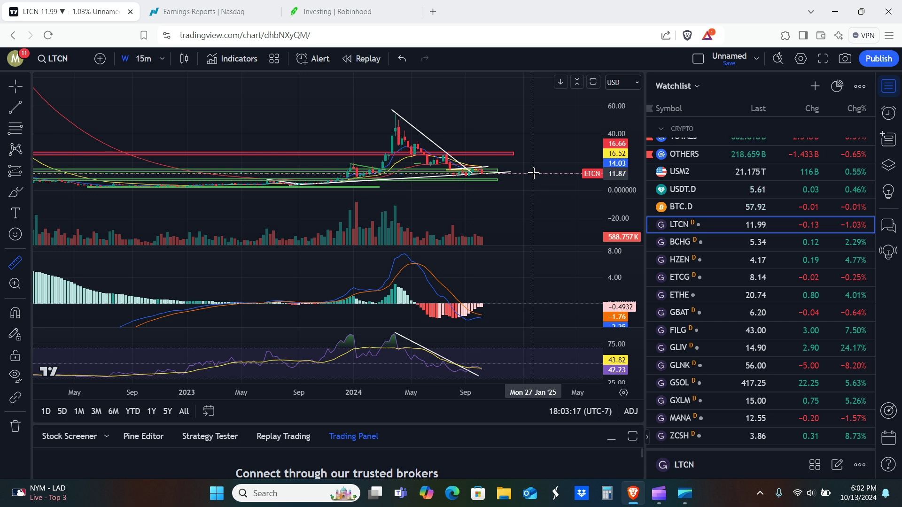
pyautogui.moveTo(533, 173); pyautogui.dragTo(360, 113)
pyautogui.click(517, 205)
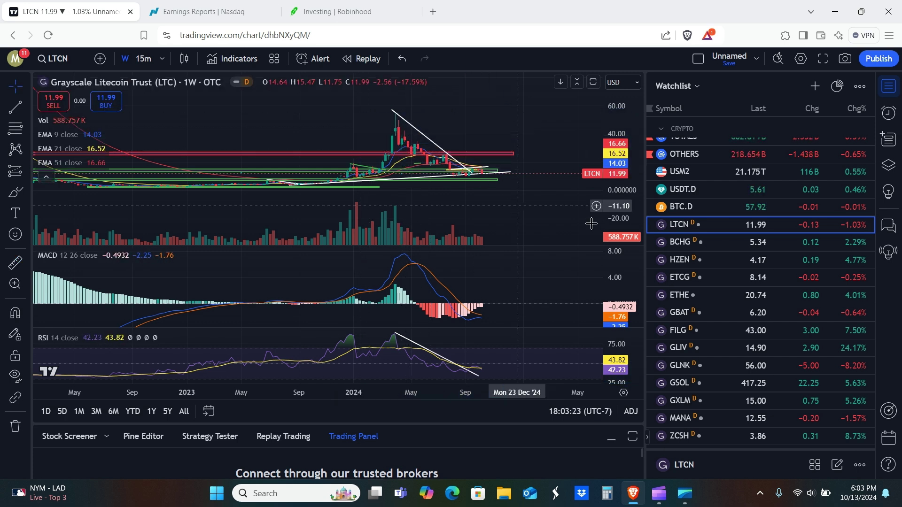
# Step: Open the weekly BCHG chart and frame the 2024 high with a compressed price scale
pyautogui.click(686, 244)
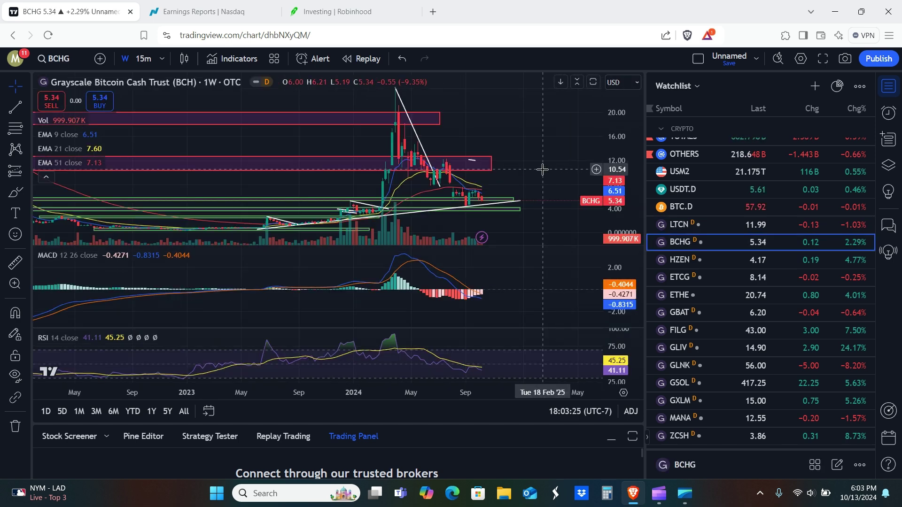
pyautogui.moveTo(517, 387); pyautogui.dragTo(423, 388)
pyautogui.moveTo(373, 187); pyautogui.dragTo(503, 202)
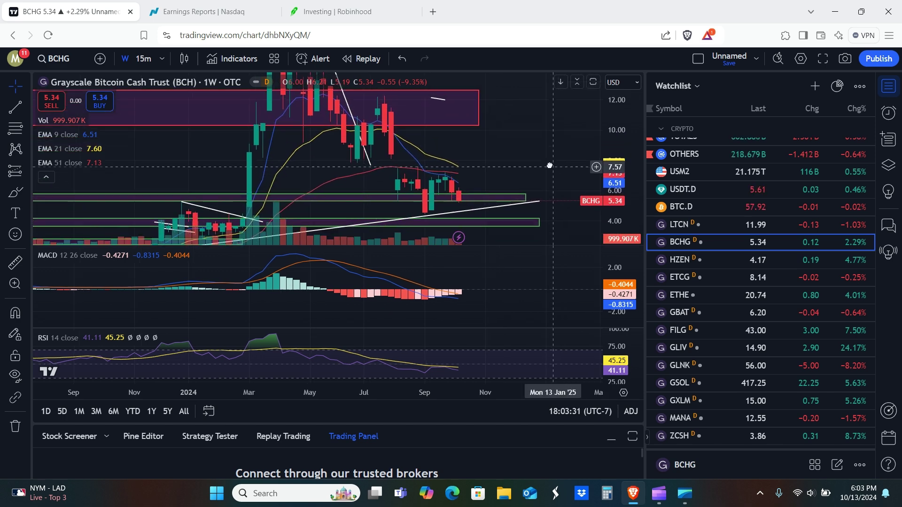
pyautogui.moveTo(560, 183); pyautogui.dragTo(548, 155)
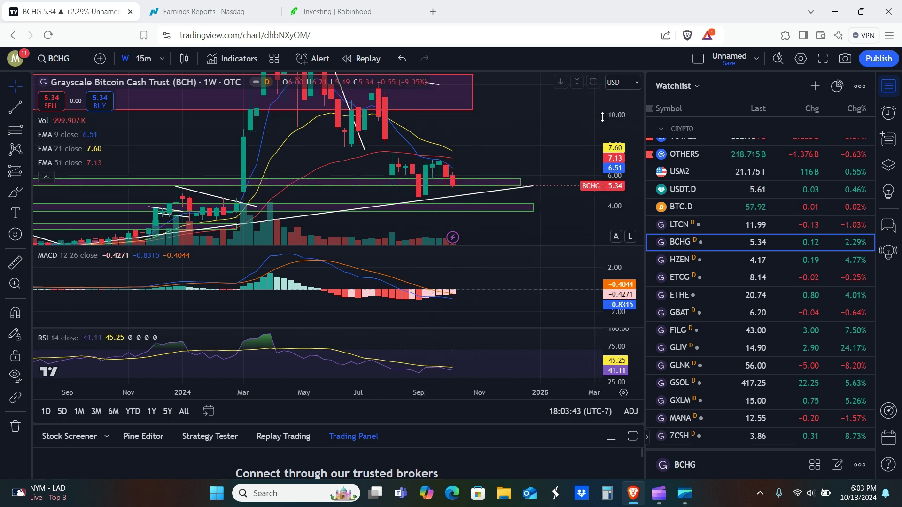
pyautogui.moveTo(625, 166); pyautogui.dragTo(626, 190)
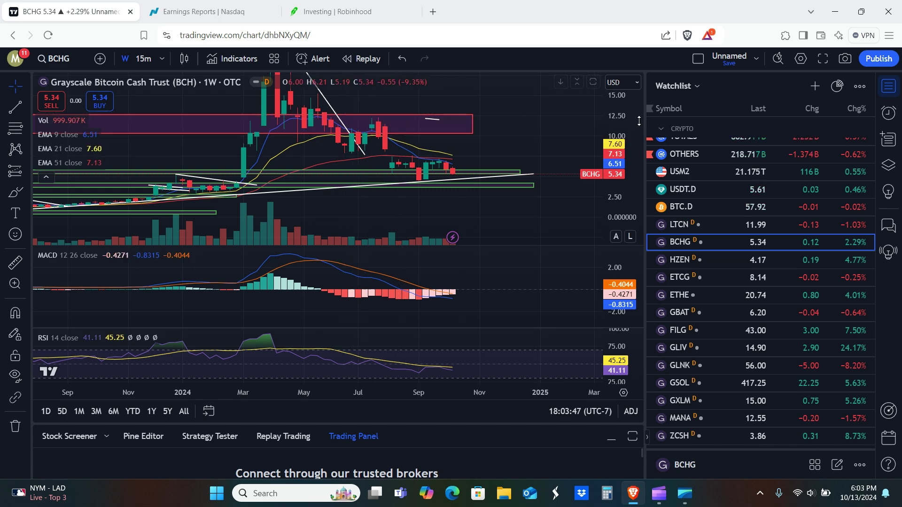
pyautogui.moveTo(627, 186); pyautogui.dragTo(629, 199)
pyautogui.moveTo(484, 98); pyautogui.dragTo(521, 163)
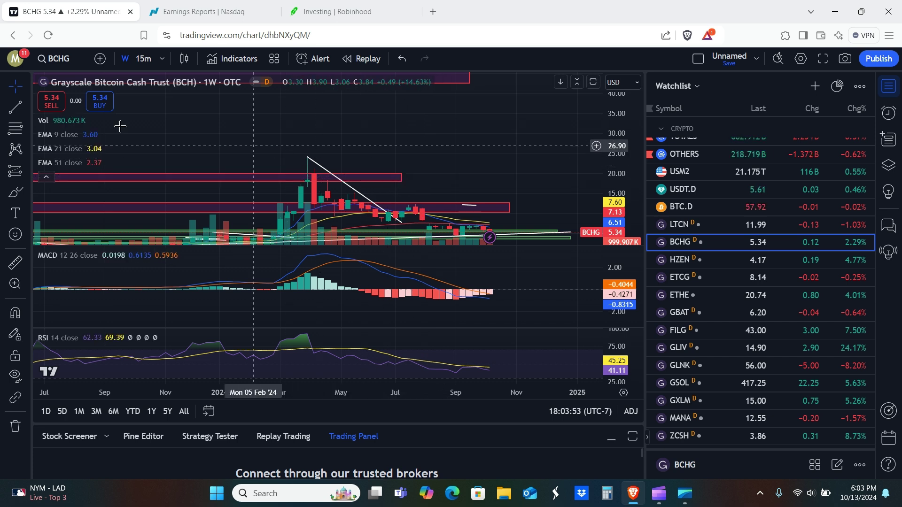
# Step: Measure BCHG's 314.60% run-up to the 2024 peak, clear it, and open the HZEN chart
pyautogui.click(15, 259)
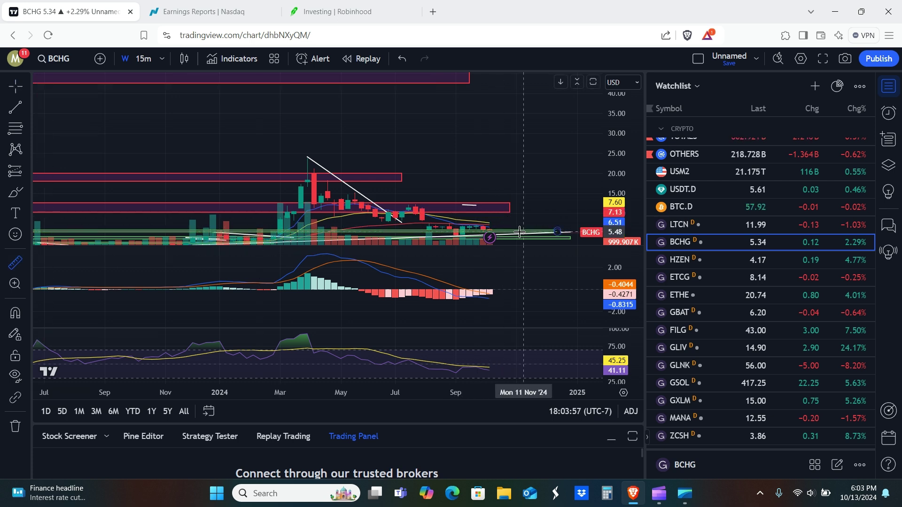
pyautogui.click(502, 233)
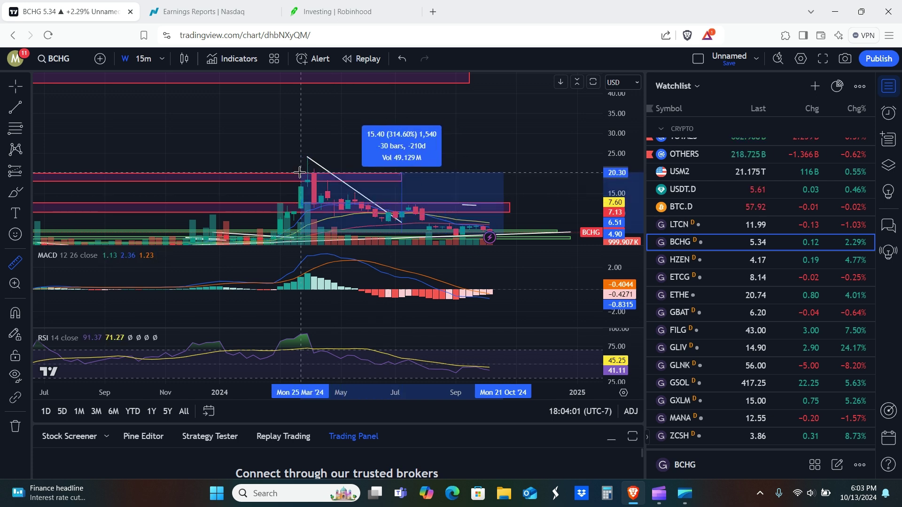
pyautogui.click(270, 155)
pyautogui.click(536, 157)
pyautogui.moveTo(611, 157); pyautogui.dragTo(610, 107)
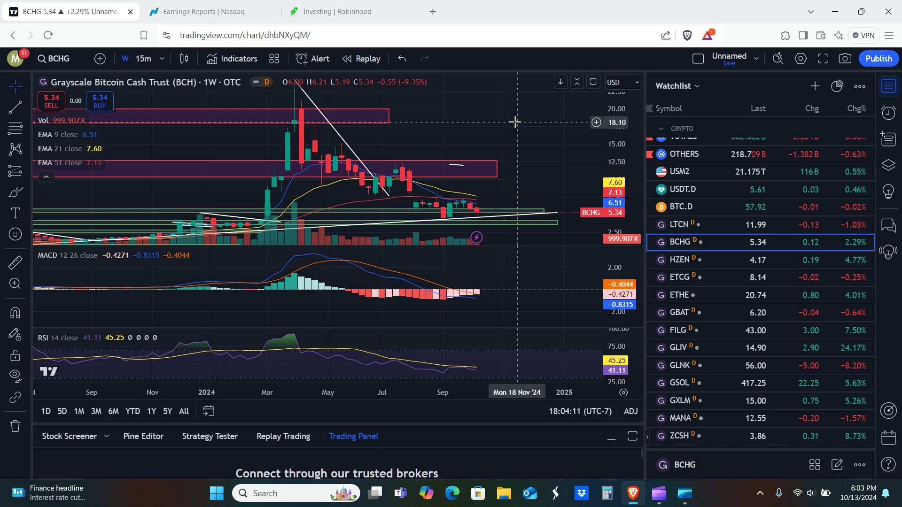
pyautogui.click(694, 261)
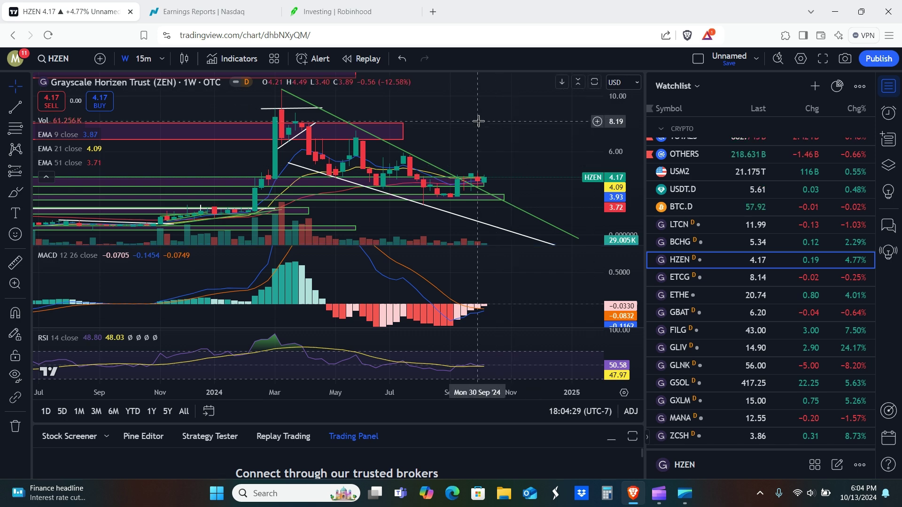
pyautogui.moveTo(477, 121); pyautogui.dragTo(427, 131)
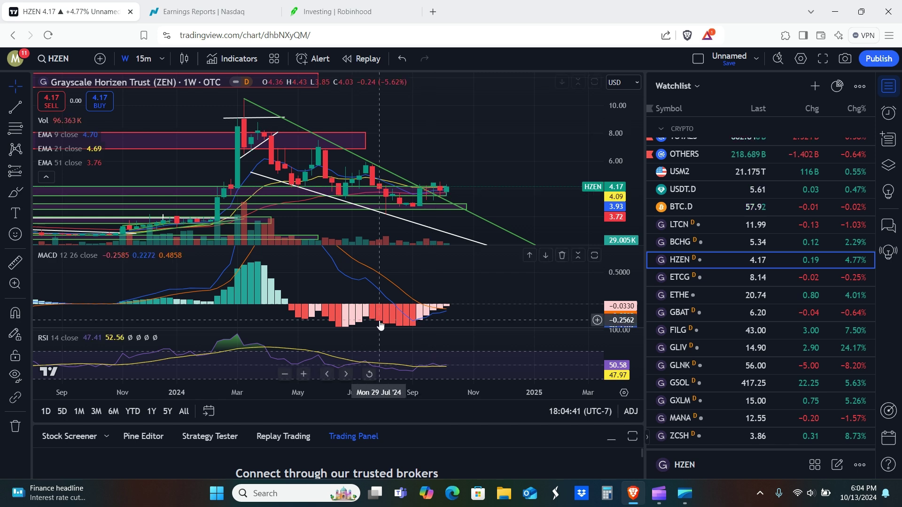
# Step: Zoom the HZEN chart out to weekly candles from 2023 onward and shift it slightly left
pyautogui.scroll(-5, 452, 396)
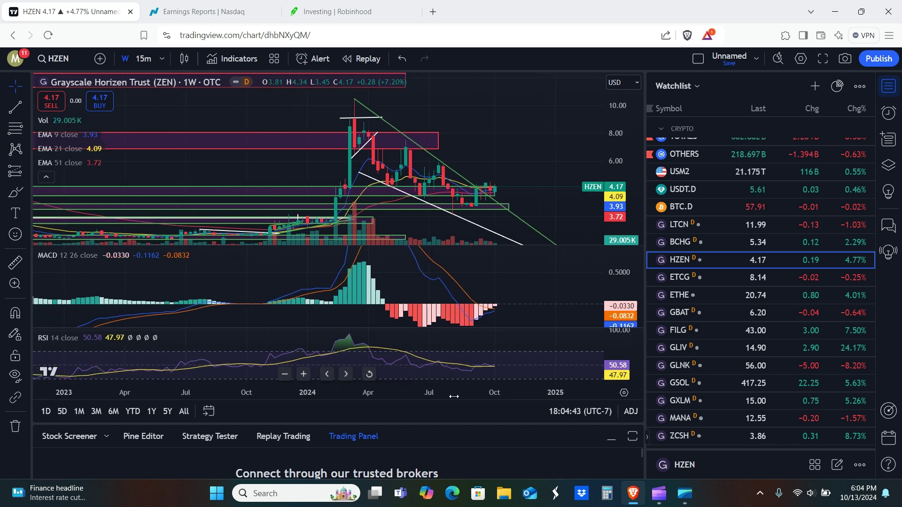
pyautogui.scroll(-1, 495, 147)
pyautogui.moveTo(505, 146); pyautogui.dragTo(484, 149)
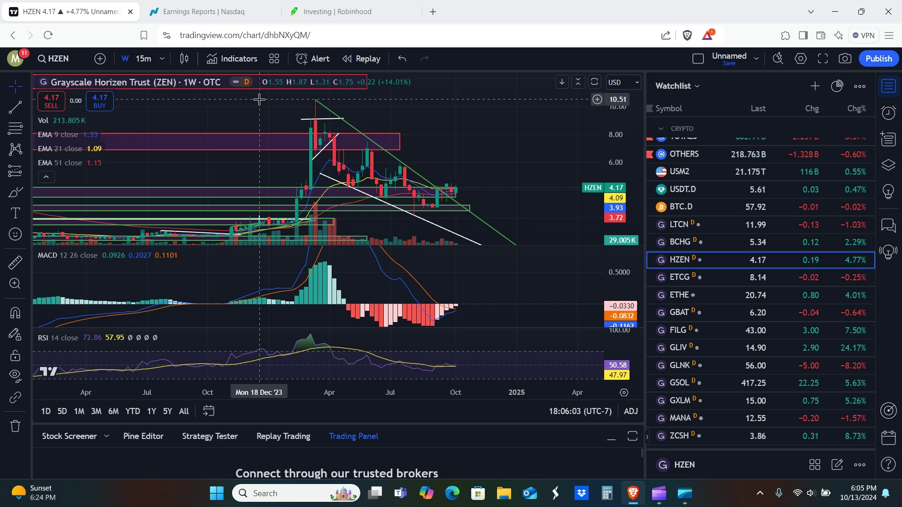
# Step: Measure HZEN's roughly 194% rise from the late-September candle to the 2024 peak, then open ETCG
pyautogui.click(15, 263)
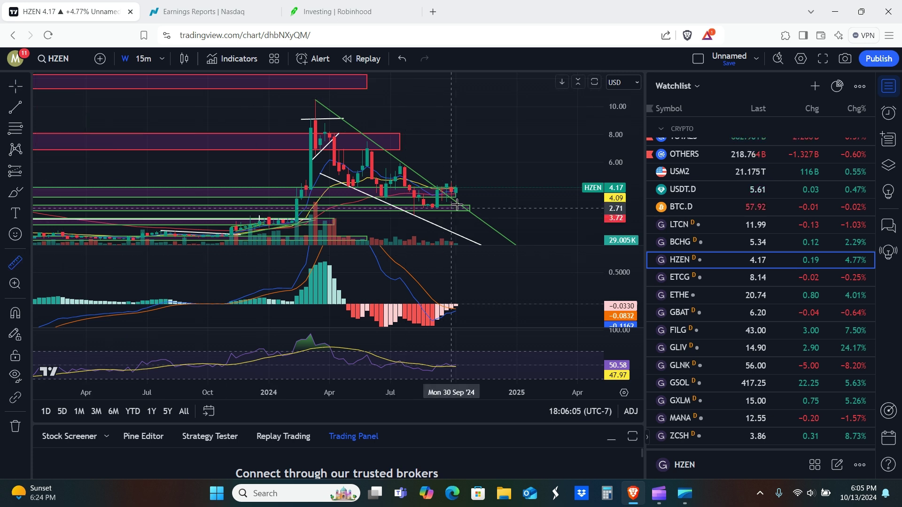
pyautogui.click(480, 196)
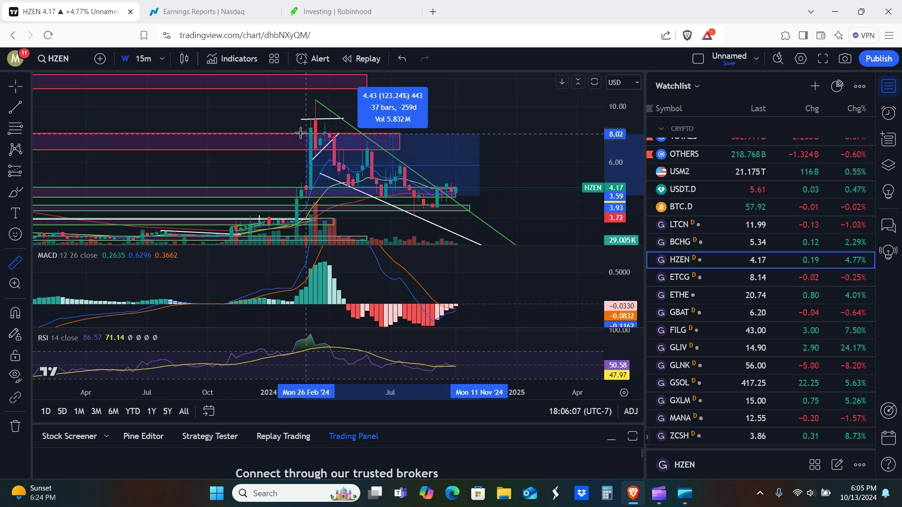
pyautogui.click(271, 100)
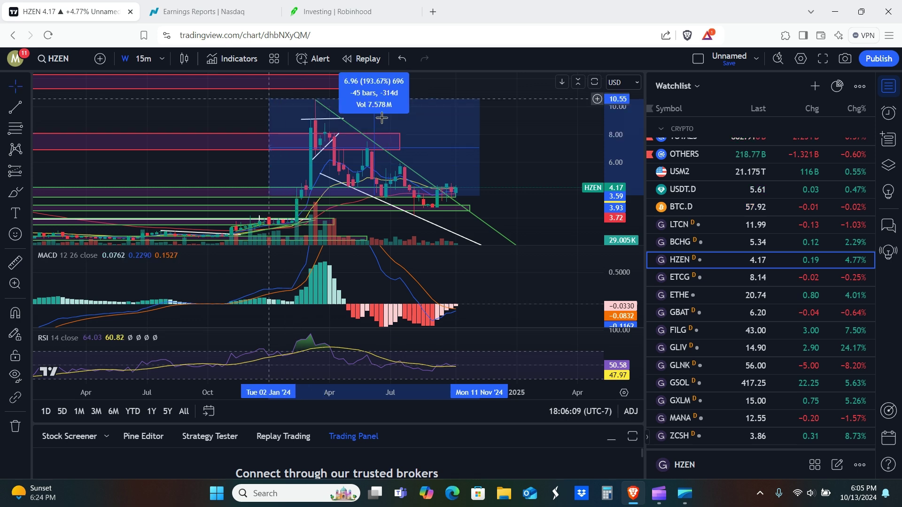
pyautogui.click(540, 151)
pyautogui.click(716, 281)
pyautogui.moveTo(505, 145); pyautogui.dragTo(527, 153)
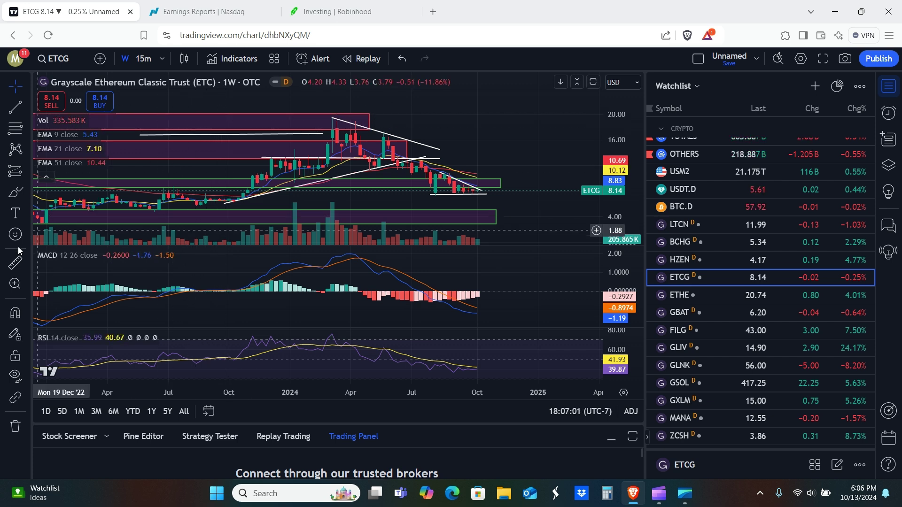
# Step: Measure the Ethereum Classic Trust's 163.65% rally from the recent low with the ruler
pyautogui.press('shift')
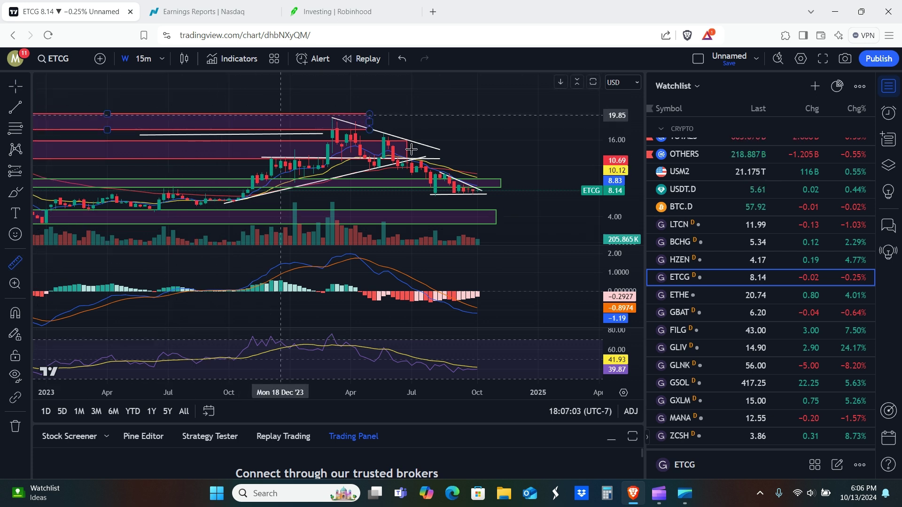
pyautogui.click(547, 194)
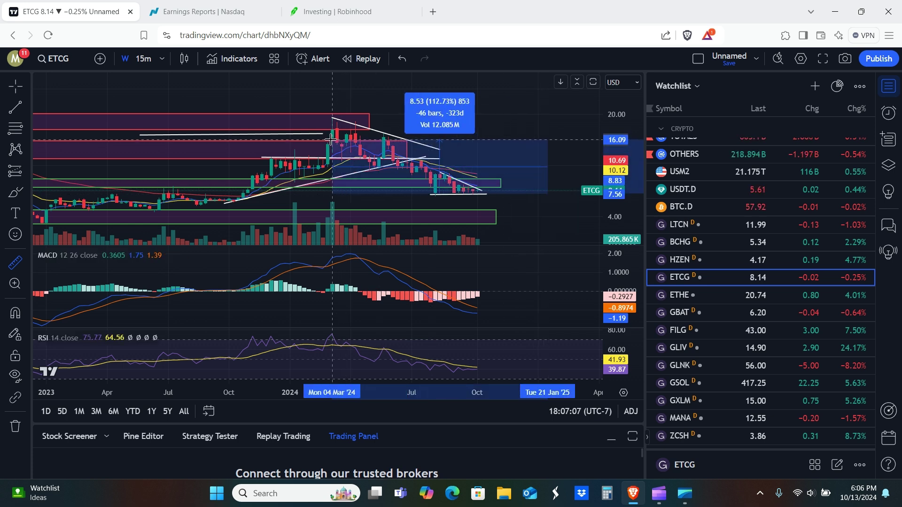
pyautogui.click(252, 120)
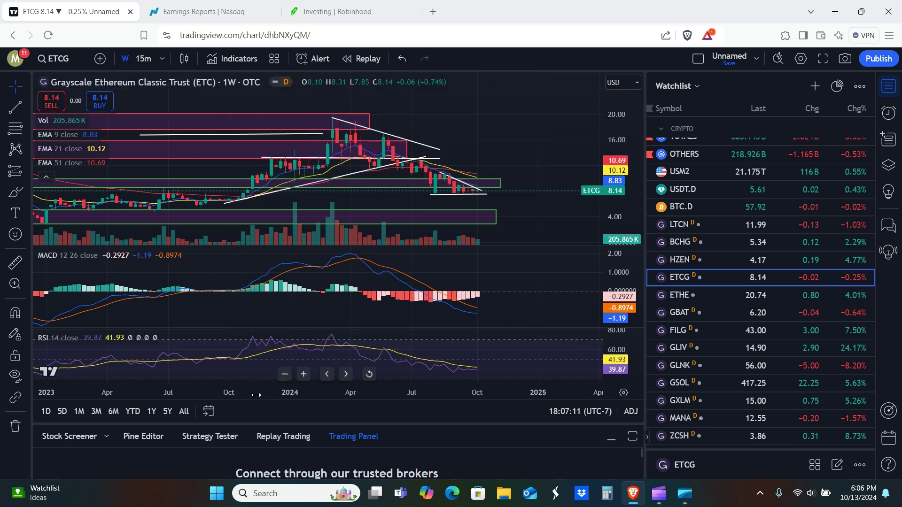
# Step: Compress the time axis back to 2019 to view the 2021 peak, then reframe on recent candles
pyautogui.moveTo(256, 395); pyautogui.dragTo(528, 418)
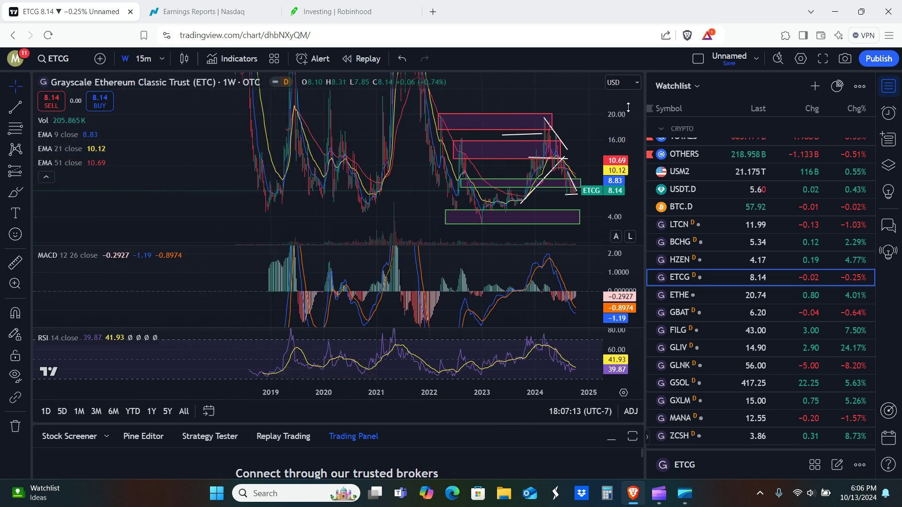
pyautogui.moveTo(533, 117); pyautogui.dragTo(505, 115)
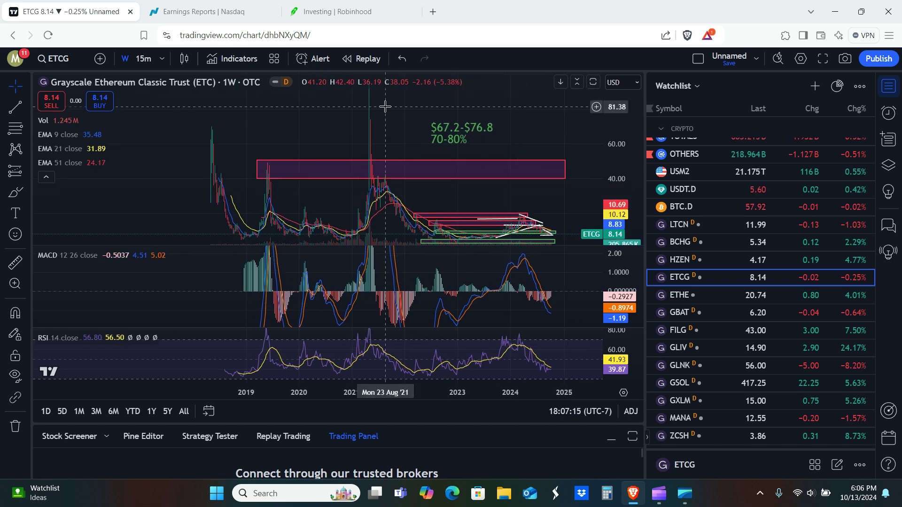
pyautogui.moveTo(385, 106); pyautogui.dragTo(402, 157)
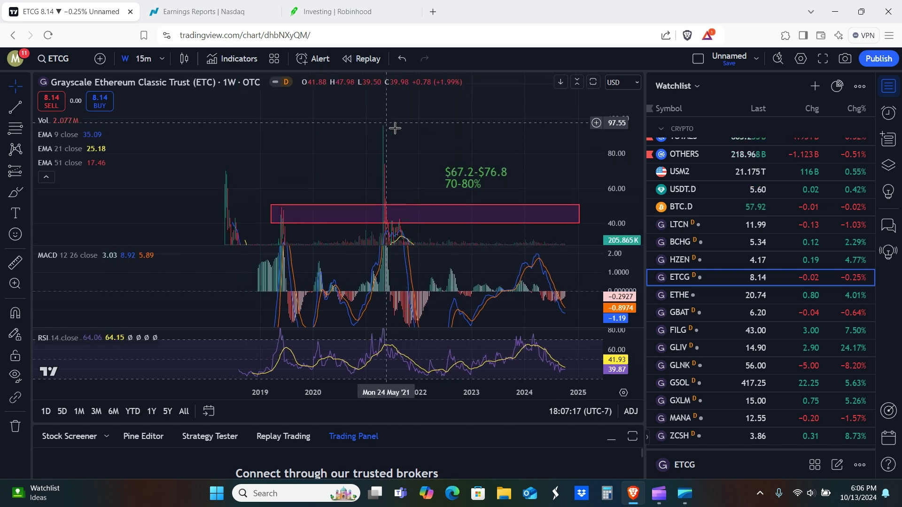
pyautogui.moveTo(546, 137); pyautogui.dragTo(506, 32)
pyautogui.scroll(3, 522, 357)
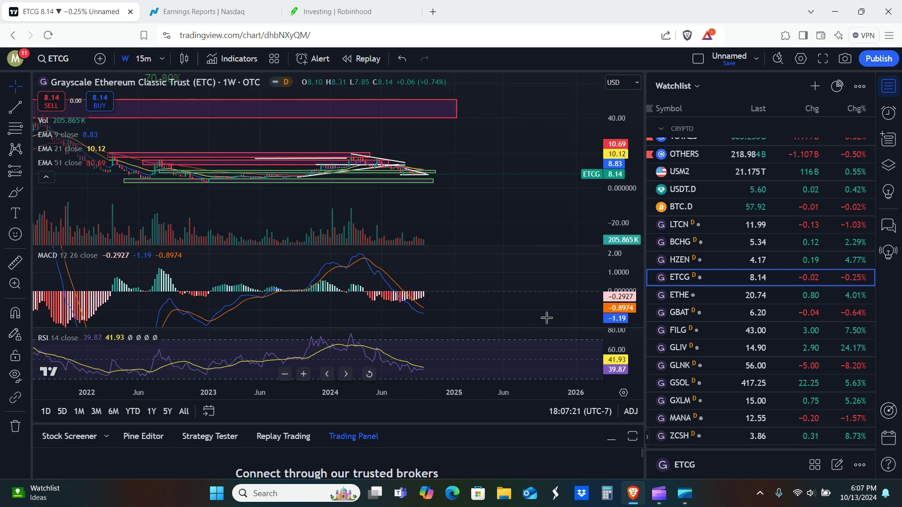
pyautogui.moveTo(624, 189); pyautogui.dragTo(624, 221)
pyautogui.moveTo(498, 164); pyautogui.dragTo(558, 141)
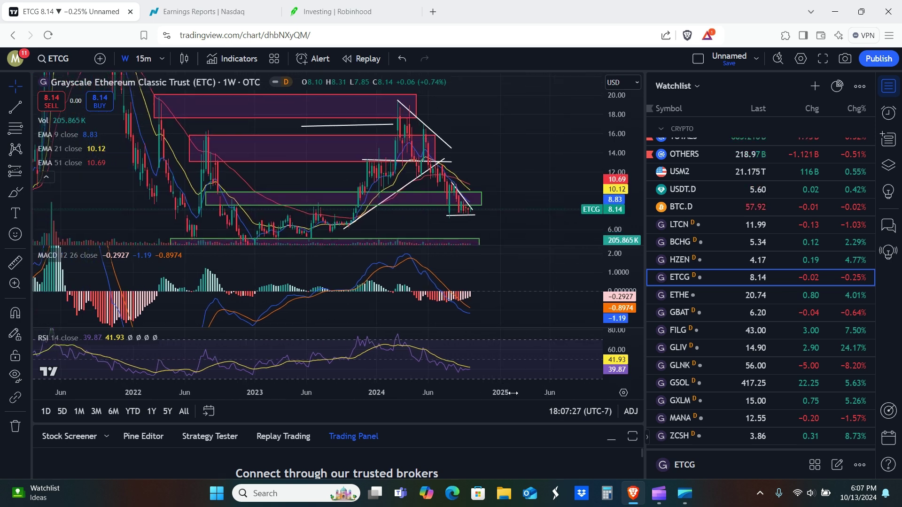
pyautogui.scroll(3, 484, 395)
# Step: Load the Grayscale Ethereum Trust (ETHE) weekly chart and fit its whole price range
pyautogui.click(686, 294)
pyautogui.moveTo(459, 196); pyautogui.dragTo(548, 214)
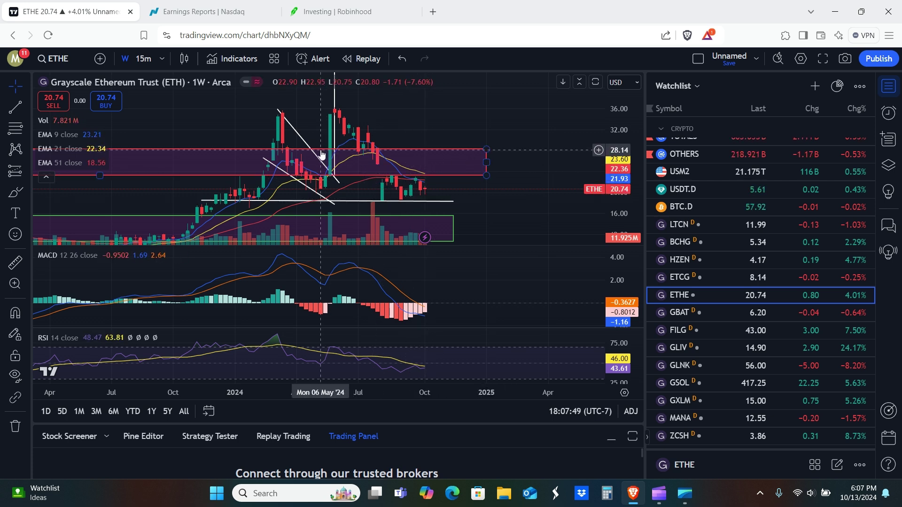
pyautogui.moveTo(618, 109); pyautogui.dragTo(459, 127)
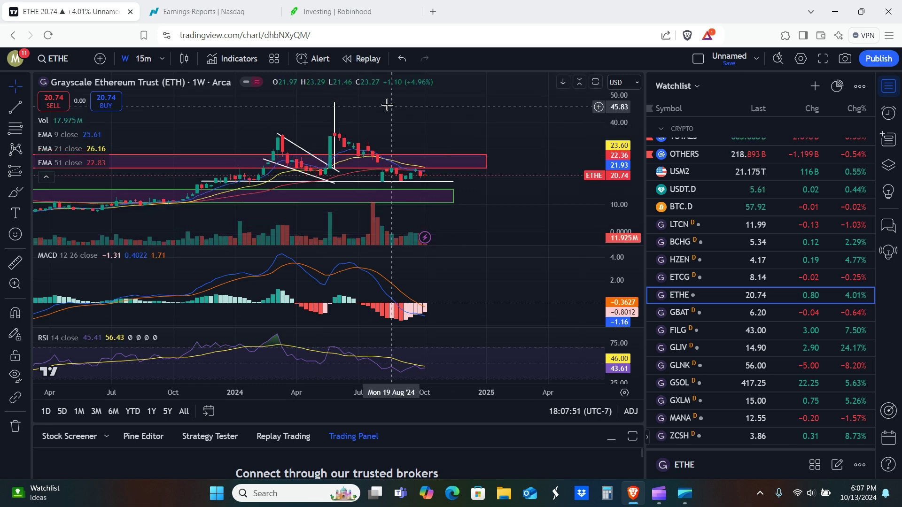
# Step: Measure ETHE's 157.01% run-up to the 2024 peak, then zoom out toward 2020
pyautogui.click(15, 263)
pyautogui.click(493, 183)
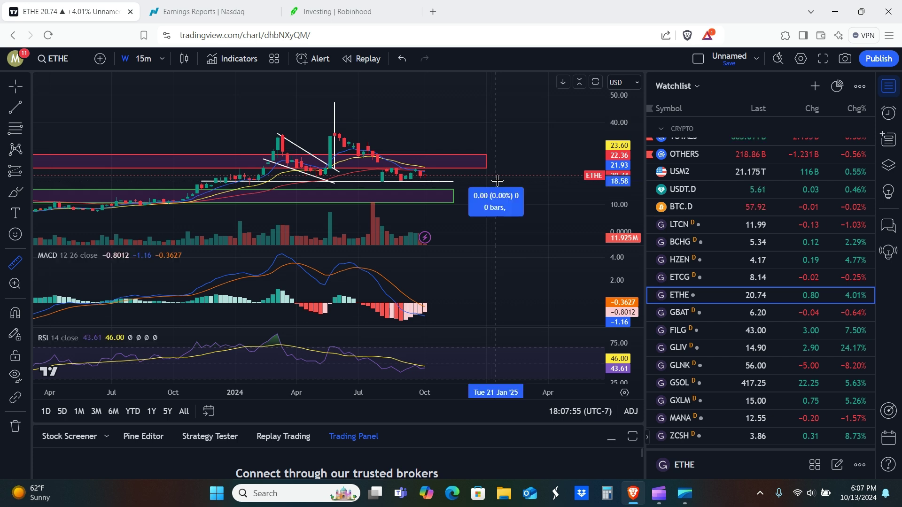
pyautogui.moveTo(493, 184); pyautogui.dragTo(377, 150)
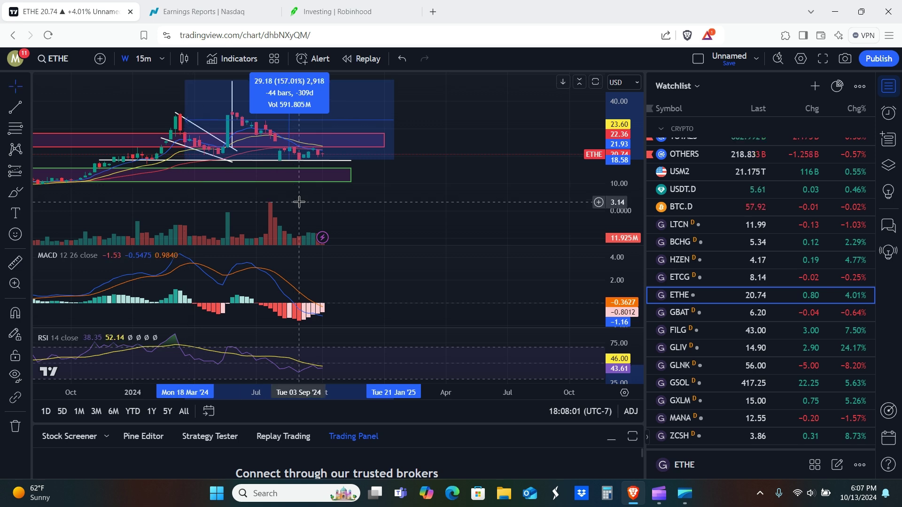
pyautogui.press('Escape')
pyautogui.scroll(-5, 363, 369)
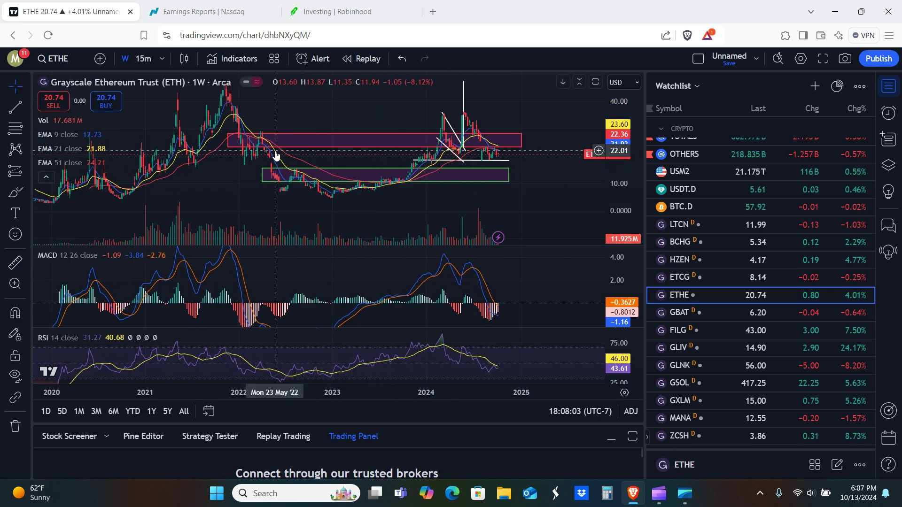
pyautogui.click(709, 318)
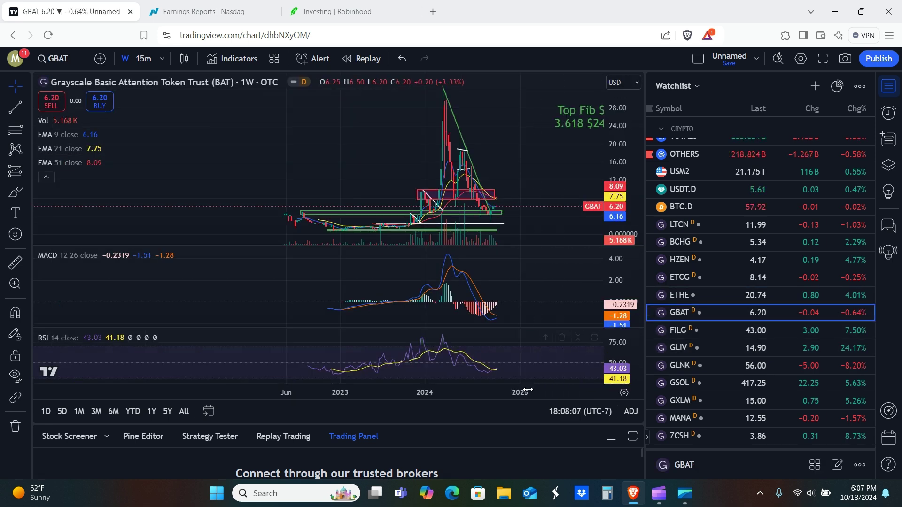
pyautogui.scroll(5, 519, 368)
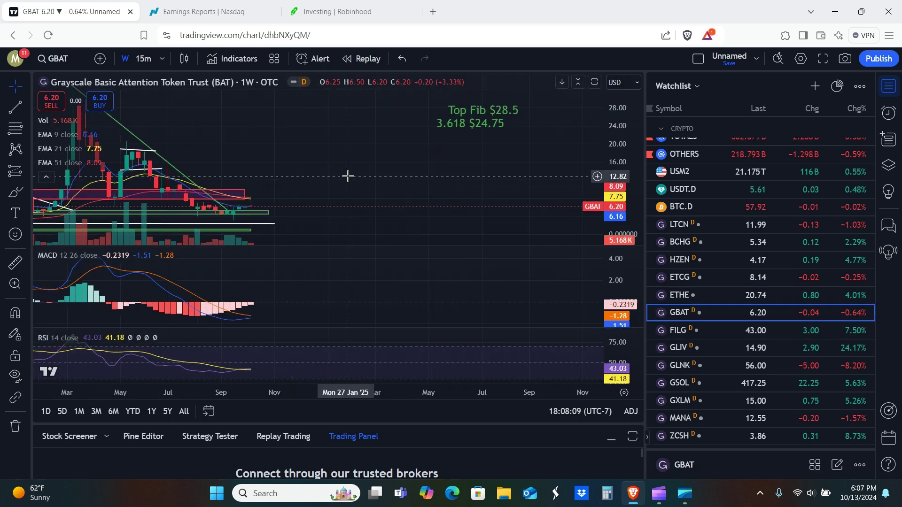
pyautogui.moveTo(349, 175); pyautogui.dragTo(545, 148)
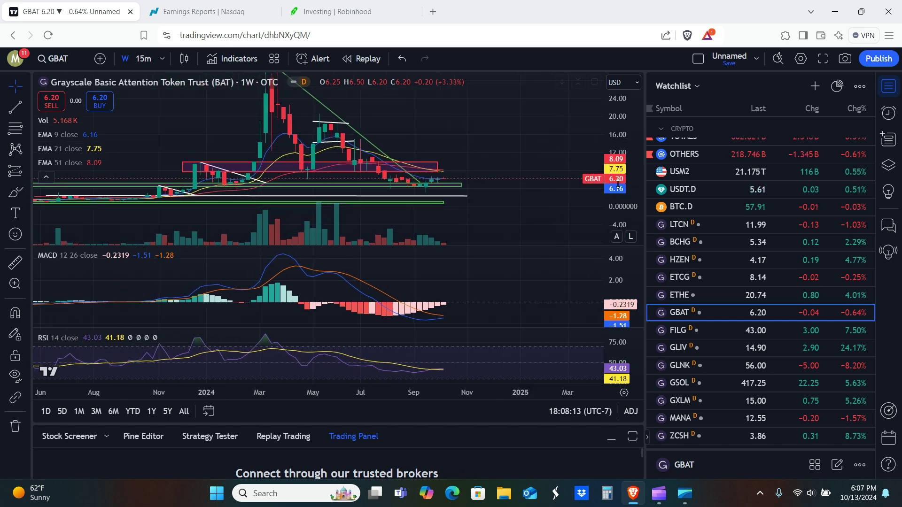
pyautogui.moveTo(619, 141); pyautogui.dragTo(620, 91)
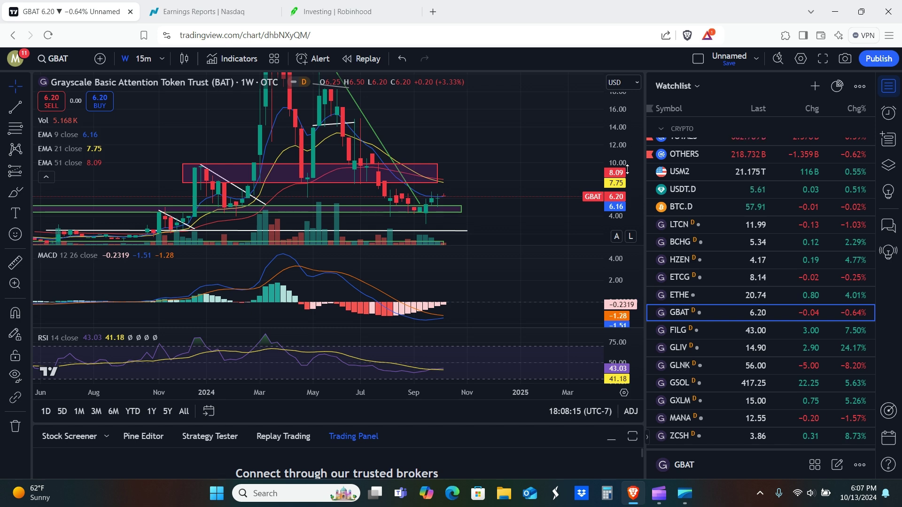
pyautogui.moveTo(628, 169); pyautogui.dragTo(628, 146)
pyautogui.moveTo(539, 142); pyautogui.dragTo(548, 125)
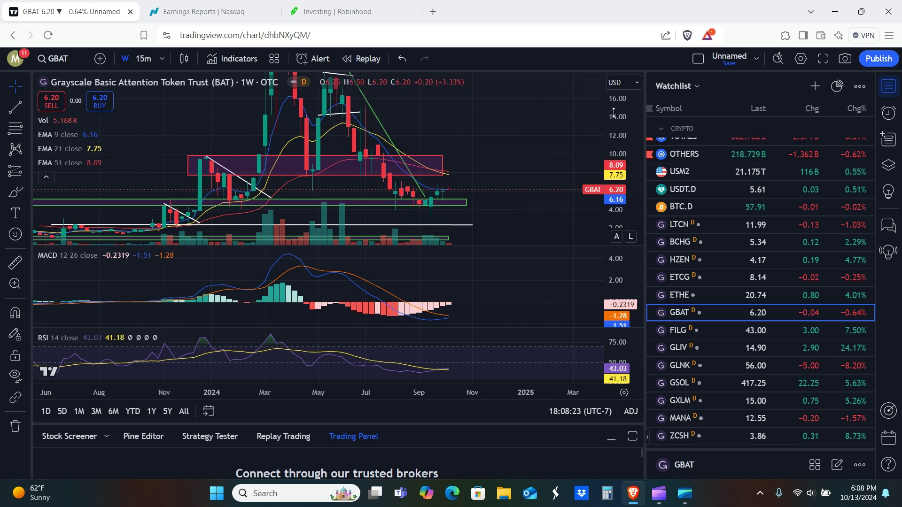
pyautogui.moveTo(613, 113); pyautogui.dragTo(611, 132)
pyautogui.moveTo(511, 127); pyautogui.dragTo(514, 163)
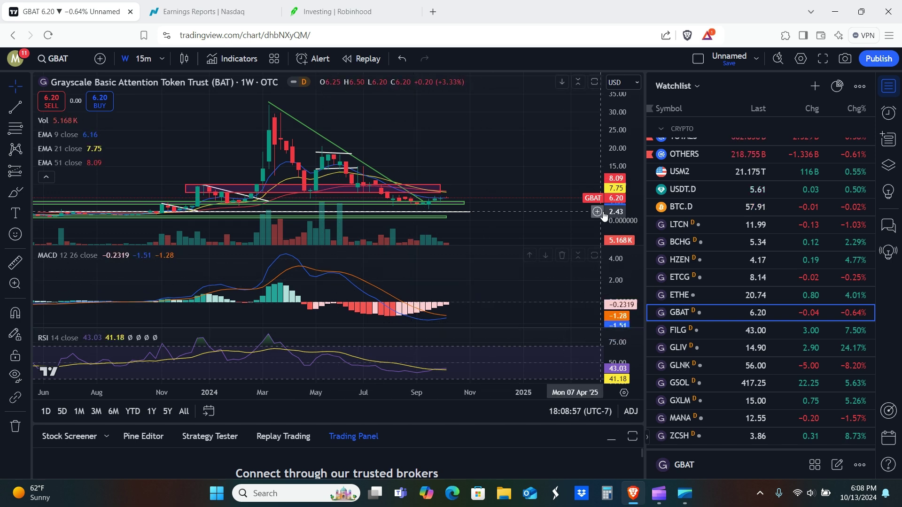
# Step: Pan and rescale the GBAT chart so the full March 2024 peak is visible
pyautogui.moveTo(544, 161); pyautogui.dragTo(568, 132)
pyautogui.hotkey('alt', 'r')
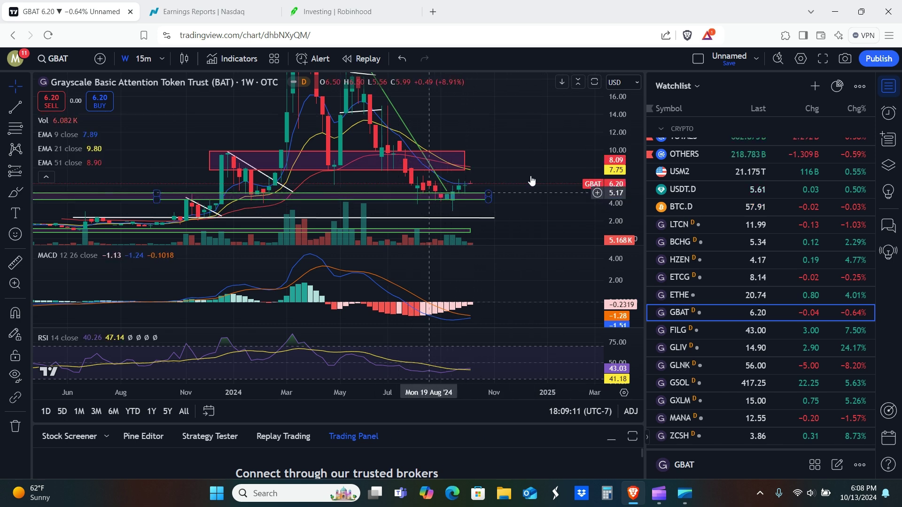
pyautogui.click(401, 157)
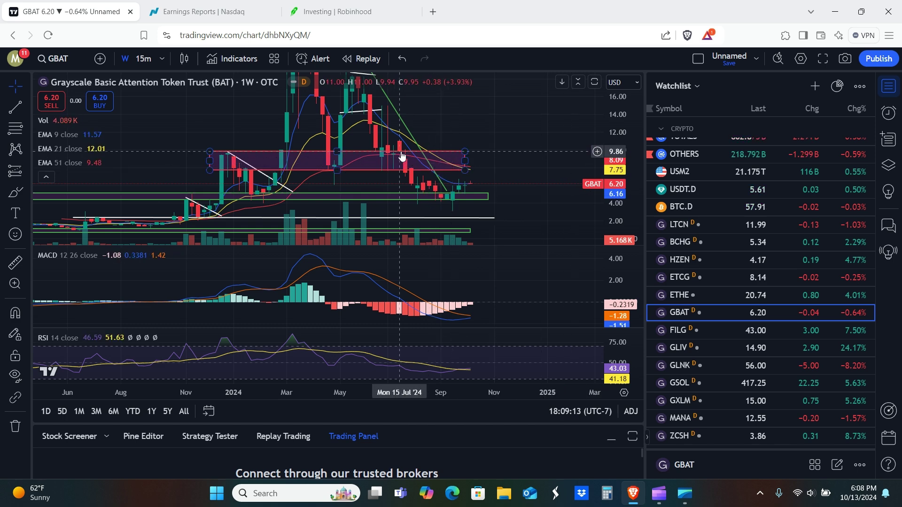
pyautogui.moveTo(502, 134); pyautogui.dragTo(540, 185)
pyautogui.doubleClick(637, 120)
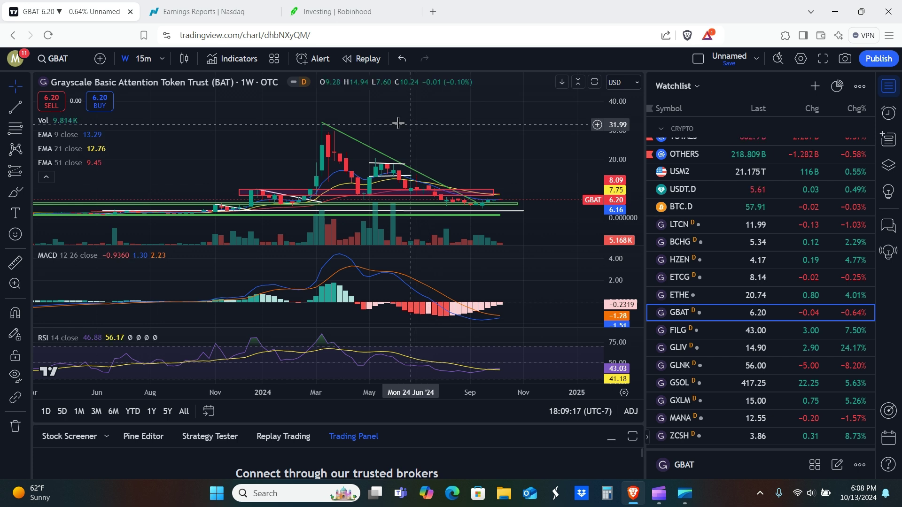
# Step: Measure GBAT's 575.36% move from the current price to the early-2024 peak
pyautogui.click(11, 268)
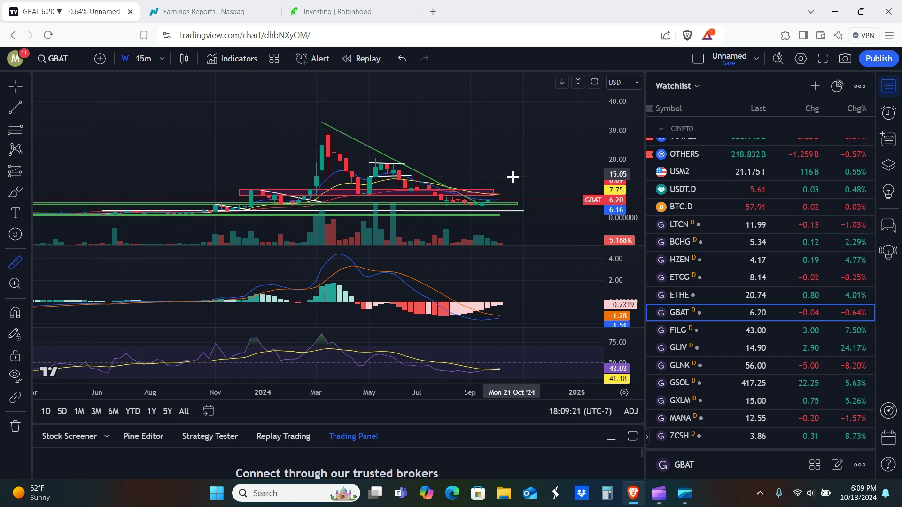
pyautogui.click(545, 203)
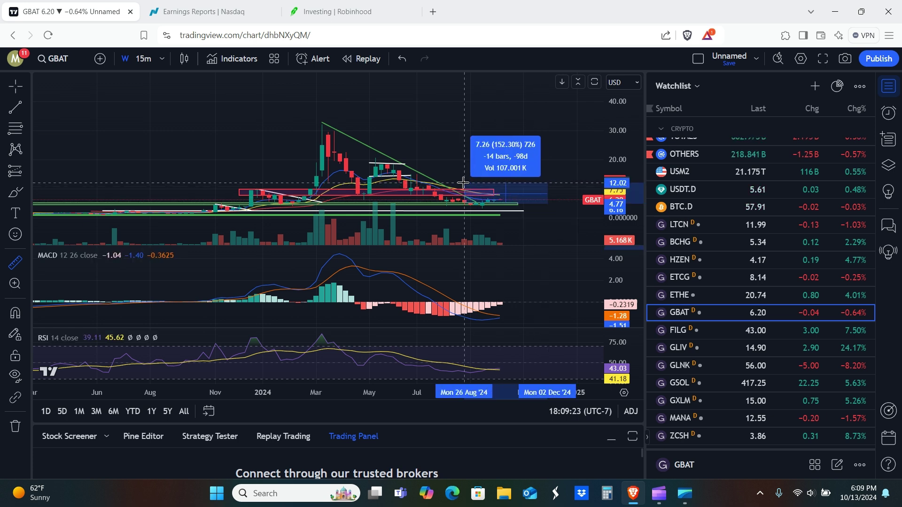
pyautogui.click(298, 125)
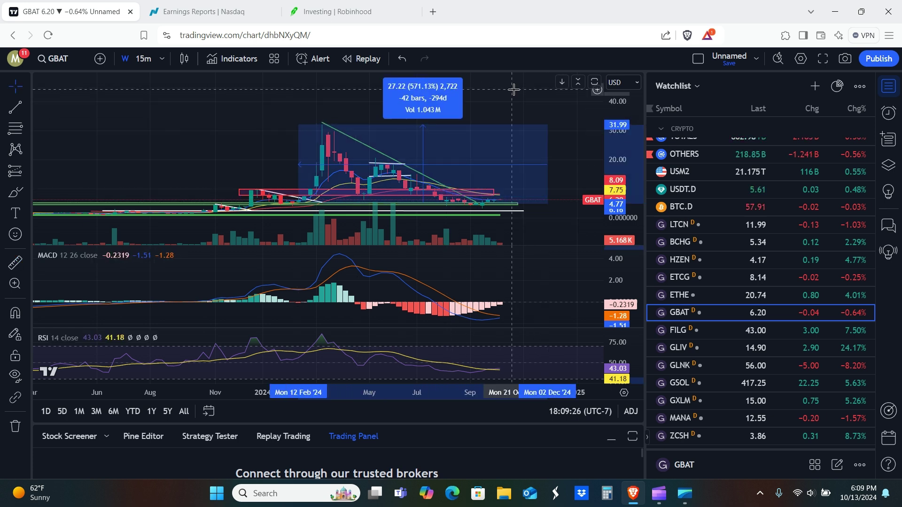
# Step: Load the Filecoin Trust (FILG) weekly chart, fit all bars, and measure its 865.48% run-up
pyautogui.click(696, 329)
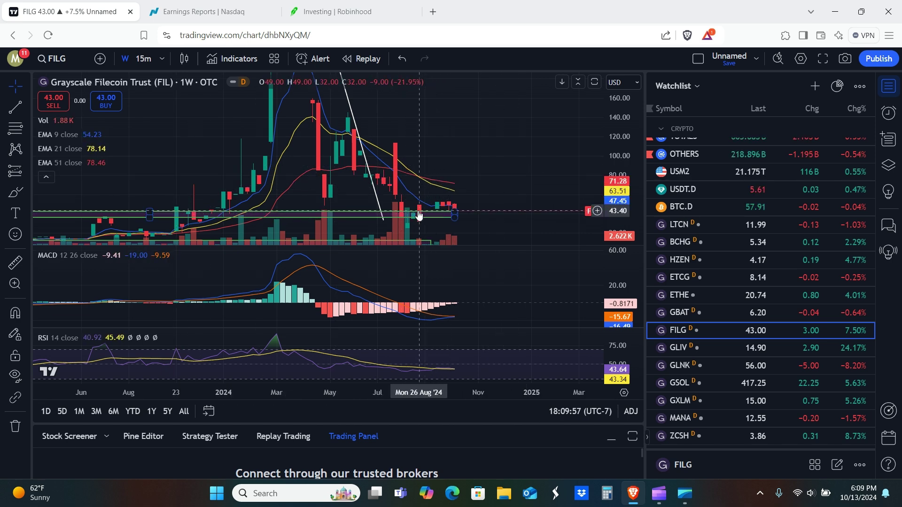
pyautogui.hotkey('alt', 'r')
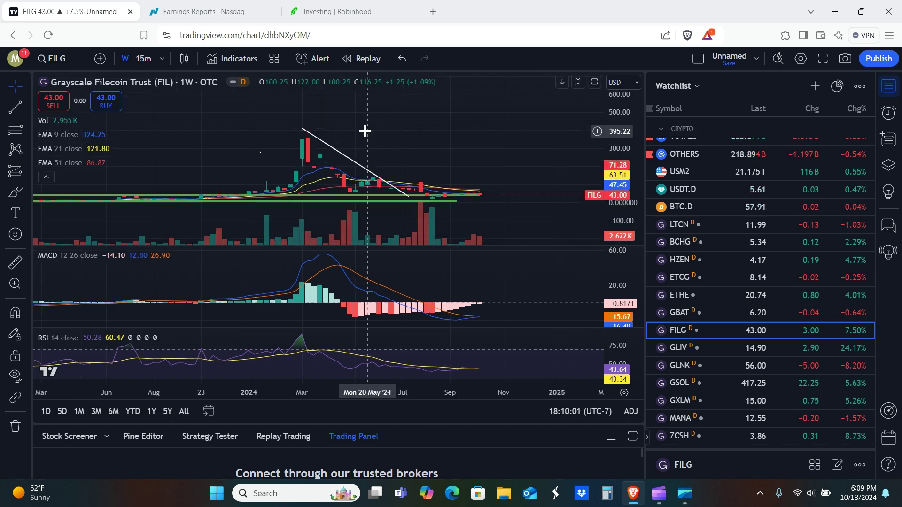
pyautogui.click(15, 262)
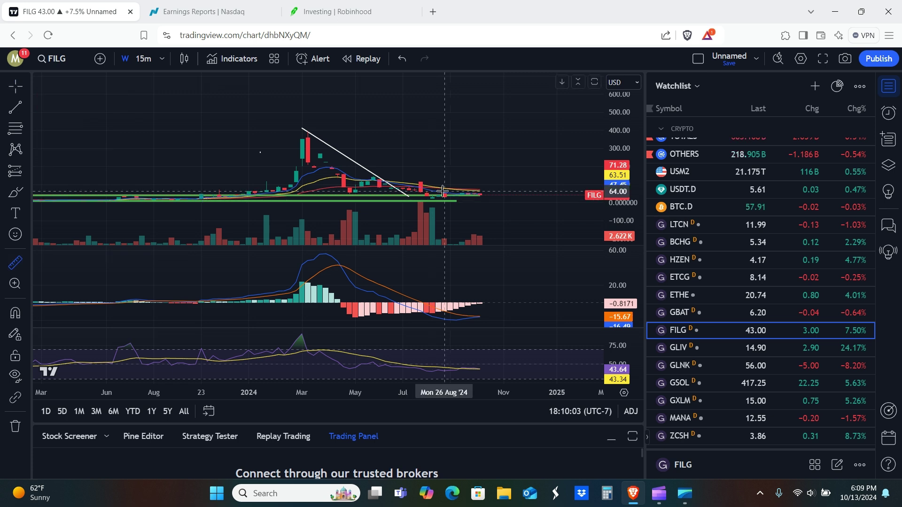
pyautogui.click(500, 195)
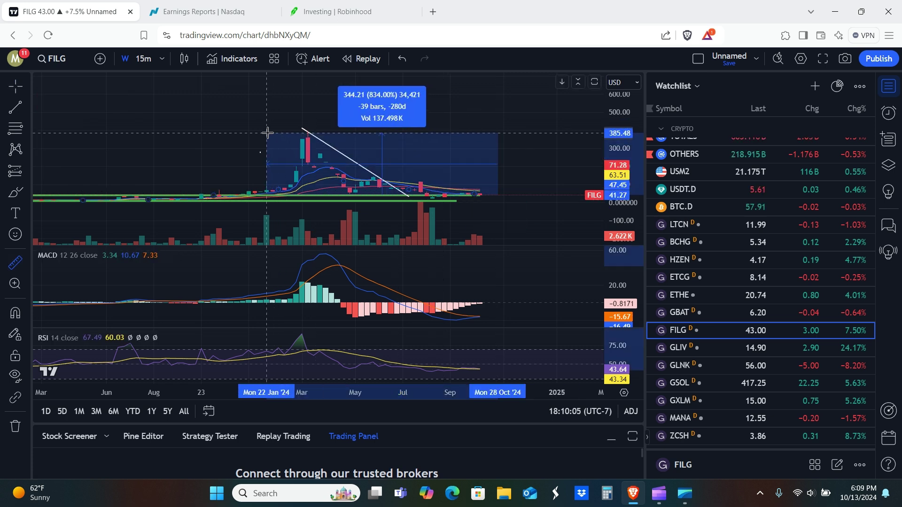
pyautogui.click(545, 175)
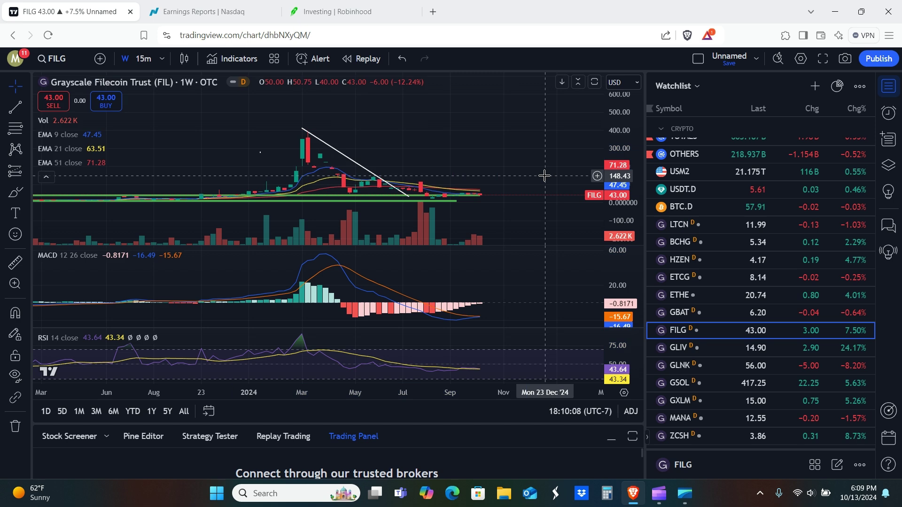
# Step: Load the Grayscale Livepeer Trust (GLIV) weekly chart and refit its price scale
pyautogui.click(705, 347)
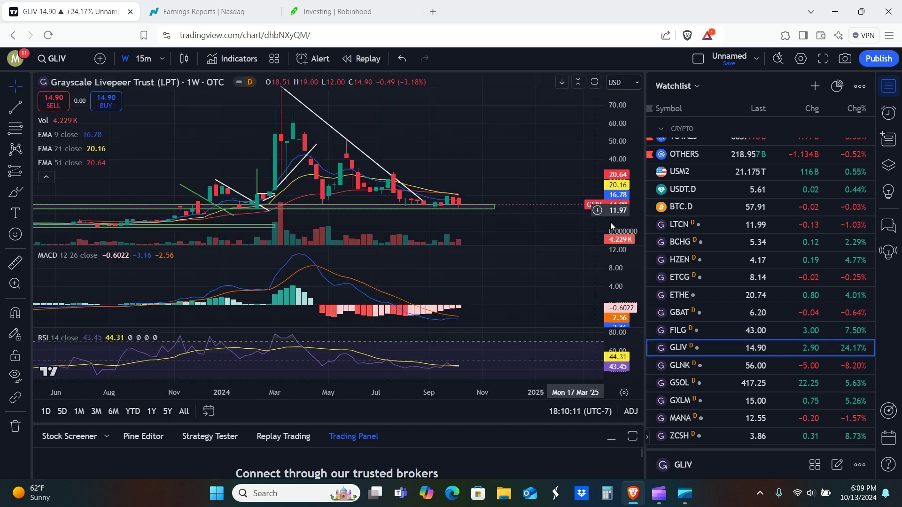
pyautogui.moveTo(479, 169); pyautogui.dragTo(514, 111)
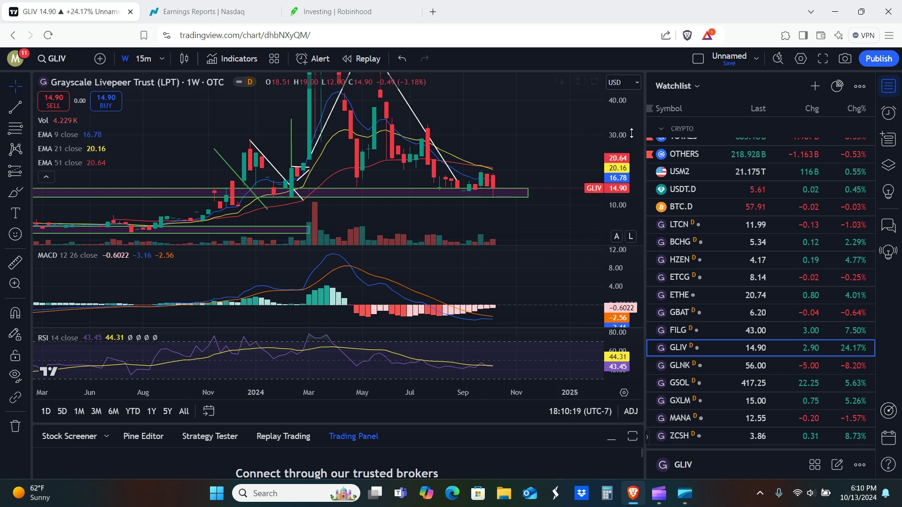
pyautogui.hotkey('alt', 'r')
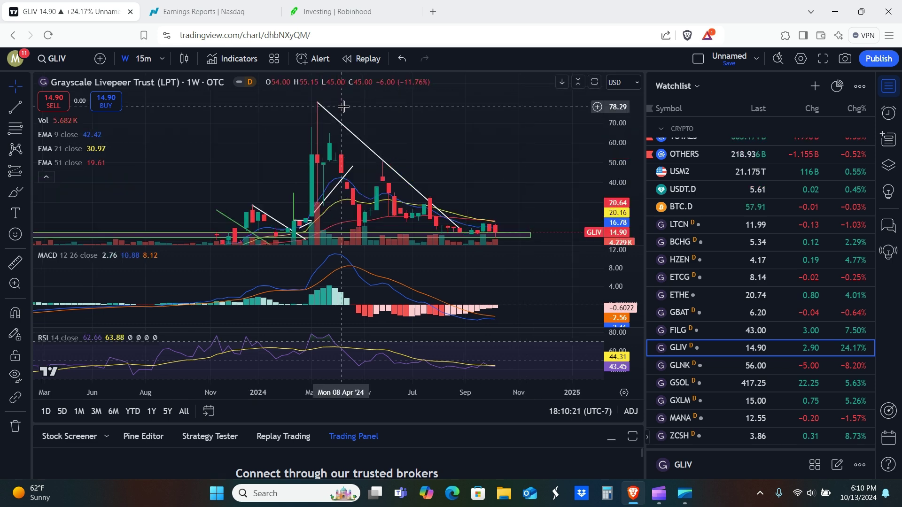
# Step: Measure GLIV's 519.86% run-up from support to the March peak, then load GLNK
pyautogui.click(7, 269)
pyautogui.click(514, 236)
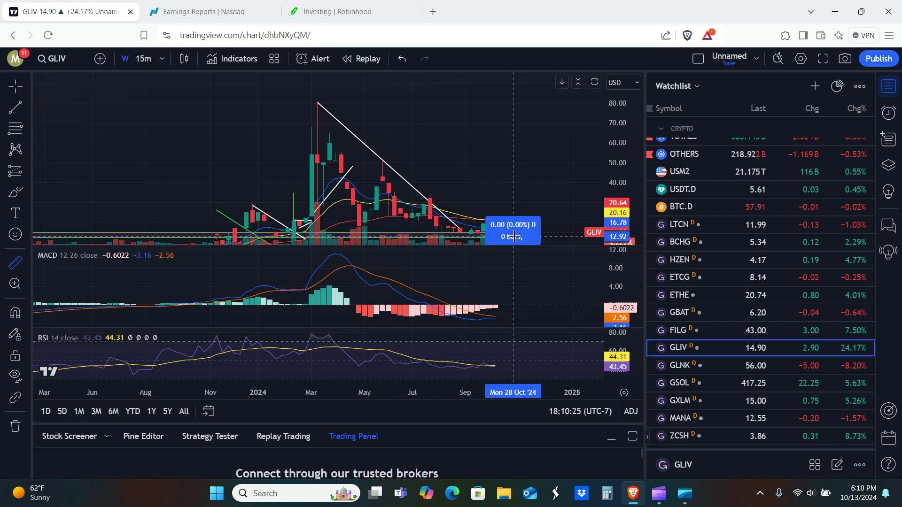
pyautogui.click(255, 103)
pyautogui.click(546, 156)
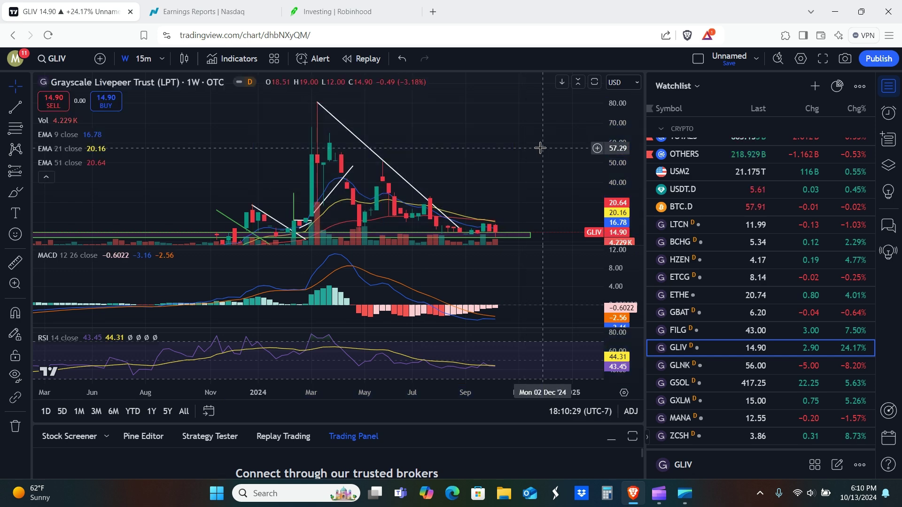
pyautogui.click(698, 365)
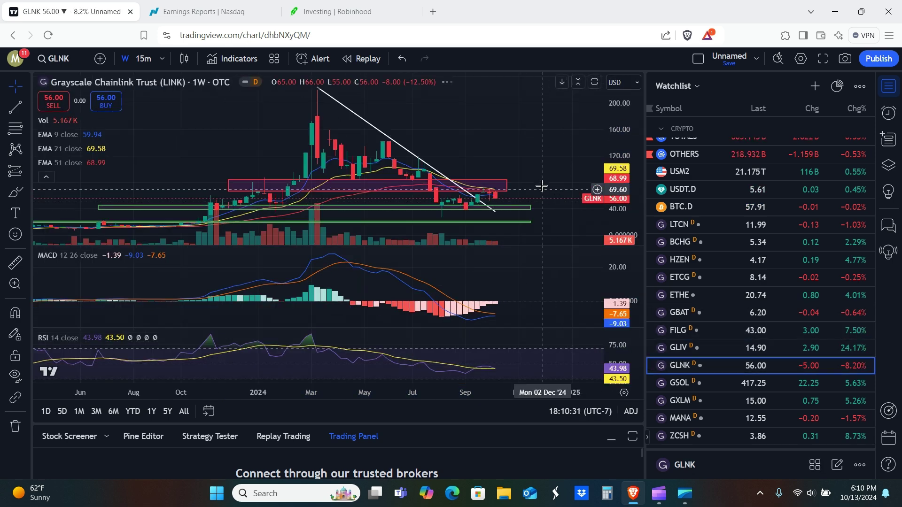
# Step: Rescale and pan the GLNK chart so its March 2024 peak is in view
pyautogui.moveTo(541, 186); pyautogui.dragTo(525, 203)
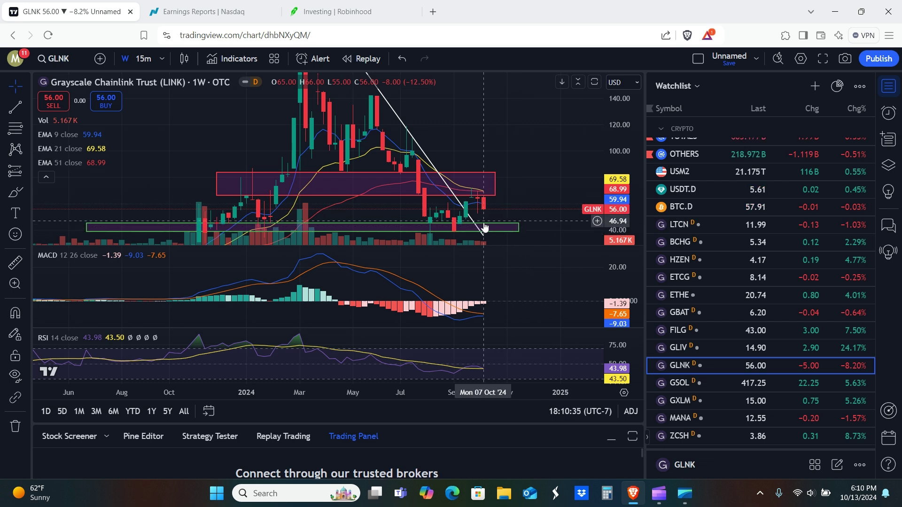
pyautogui.click(437, 196)
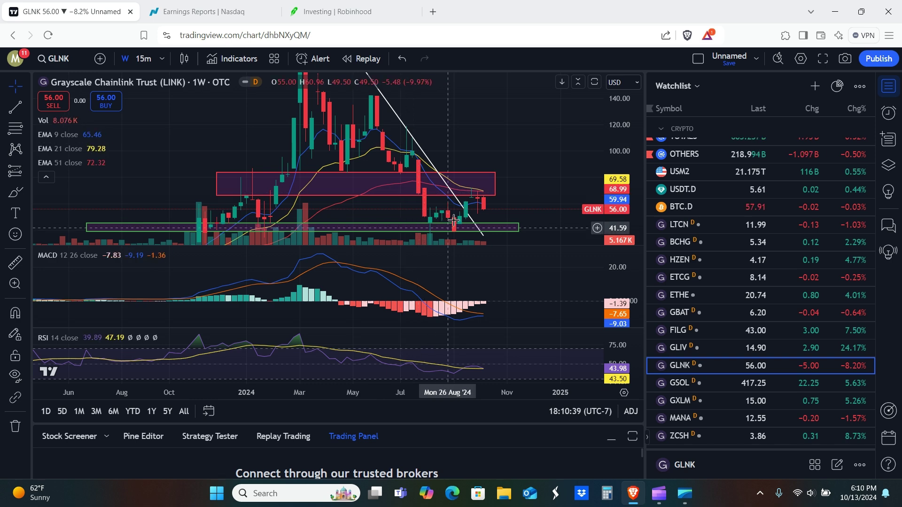
pyautogui.click(428, 238)
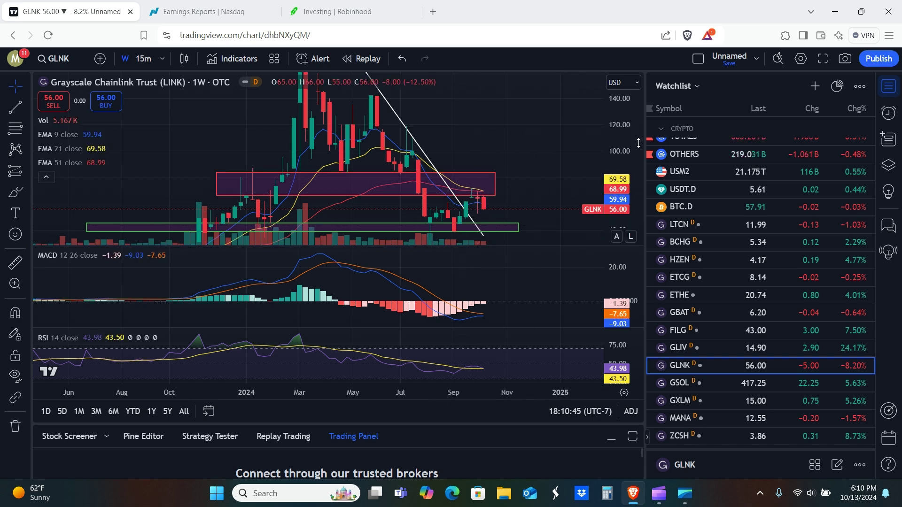
pyautogui.moveTo(639, 143); pyautogui.dragTo(650, 227)
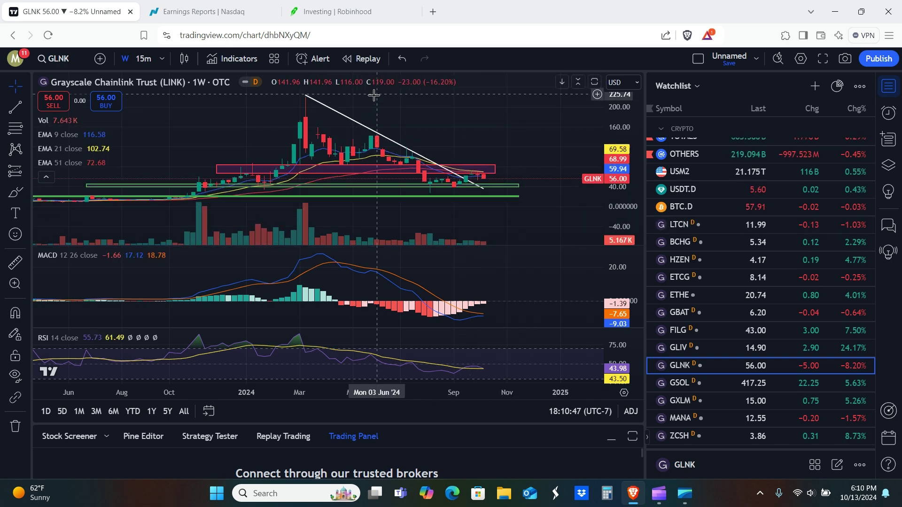
pyautogui.moveTo(409, 100); pyautogui.dragTo(446, 155)
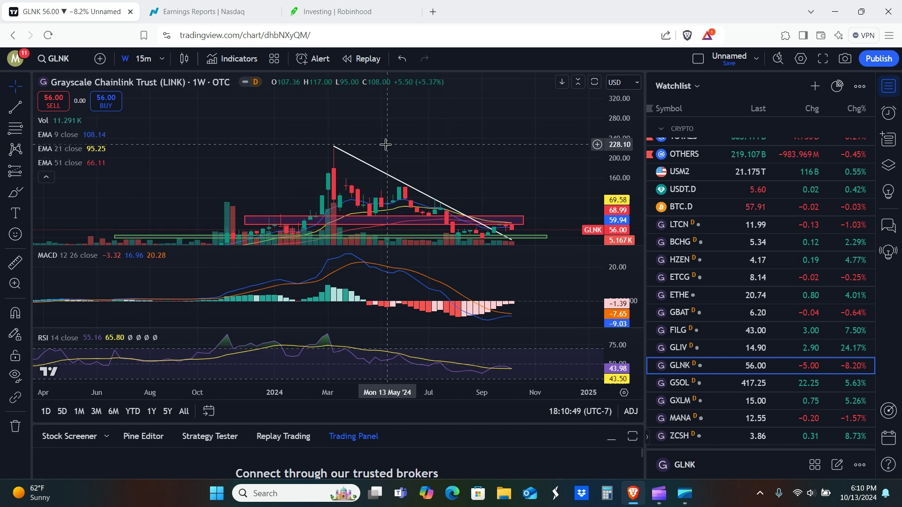
# Step: Measure GLNK's 431.56% run-up from the green support zone to the peak
pyautogui.click(15, 263)
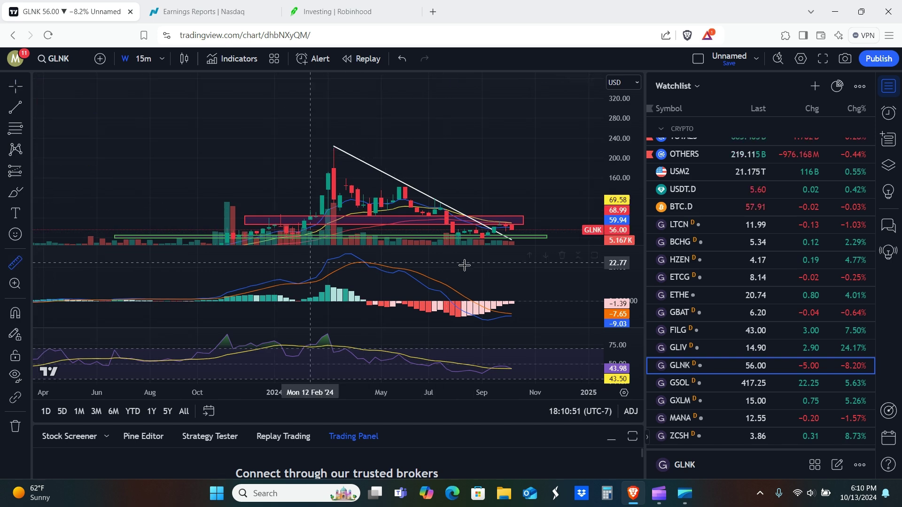
pyautogui.click(541, 237)
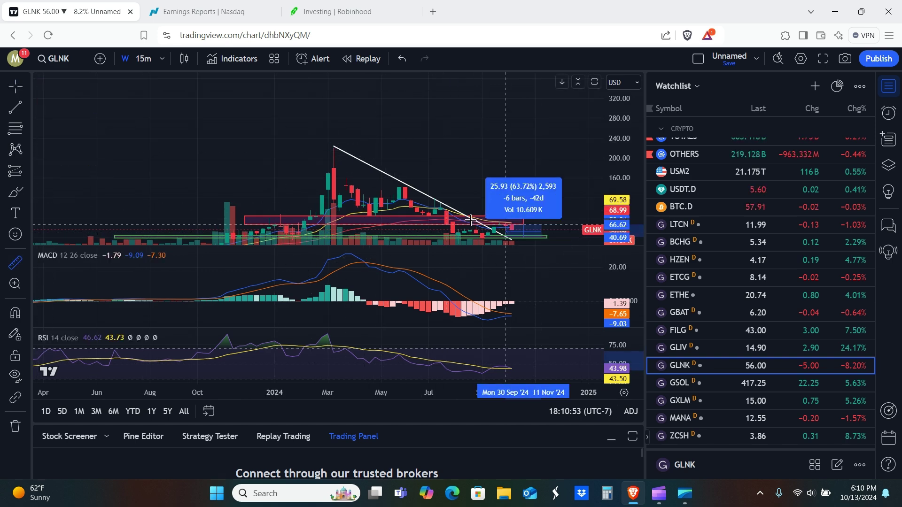
pyautogui.click(306, 146)
pyautogui.click(529, 117)
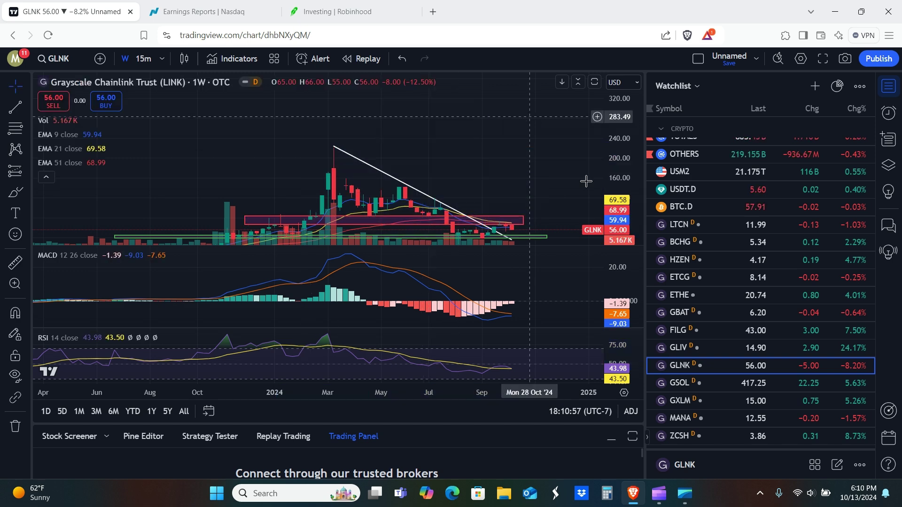
# Step: Load GSOL, measure its rise from the early-2024 low, then switch to the GXLM chart
pyautogui.click(705, 383)
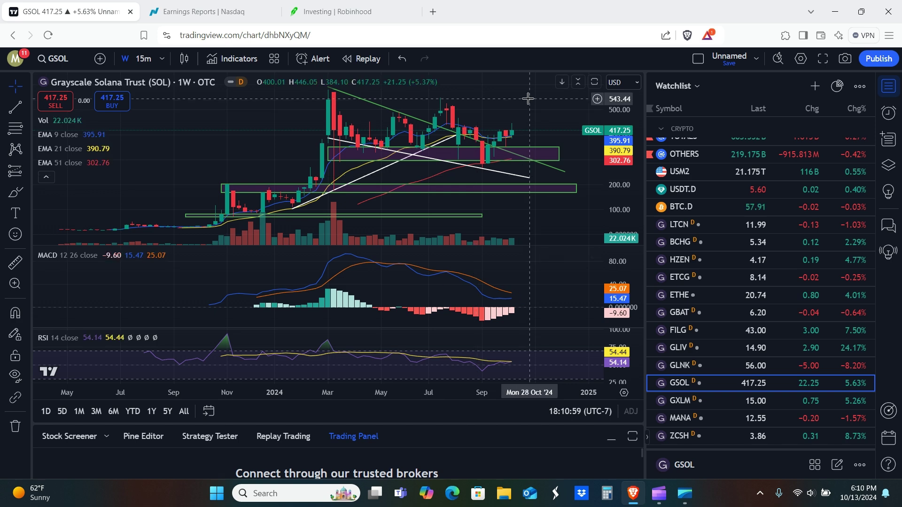
pyautogui.moveTo(528, 221); pyautogui.dragTo(461, 141)
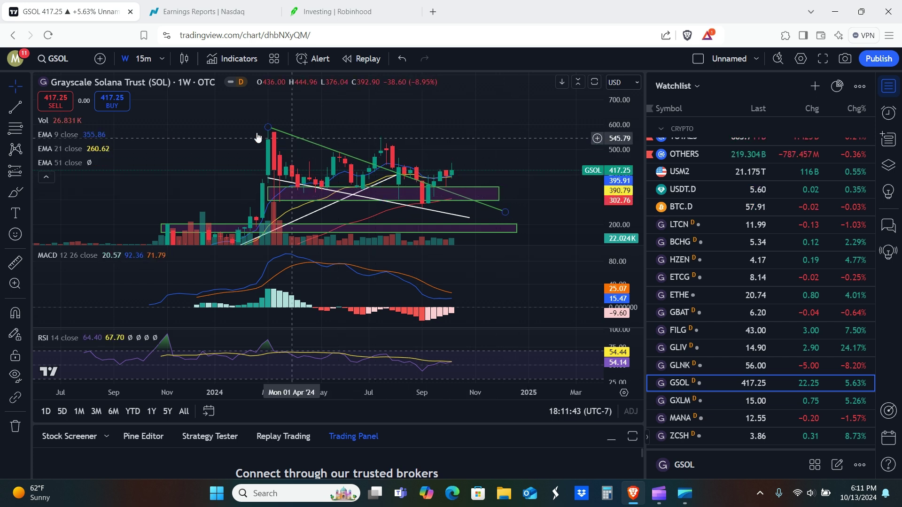
pyautogui.click(11, 261)
pyautogui.click(538, 199)
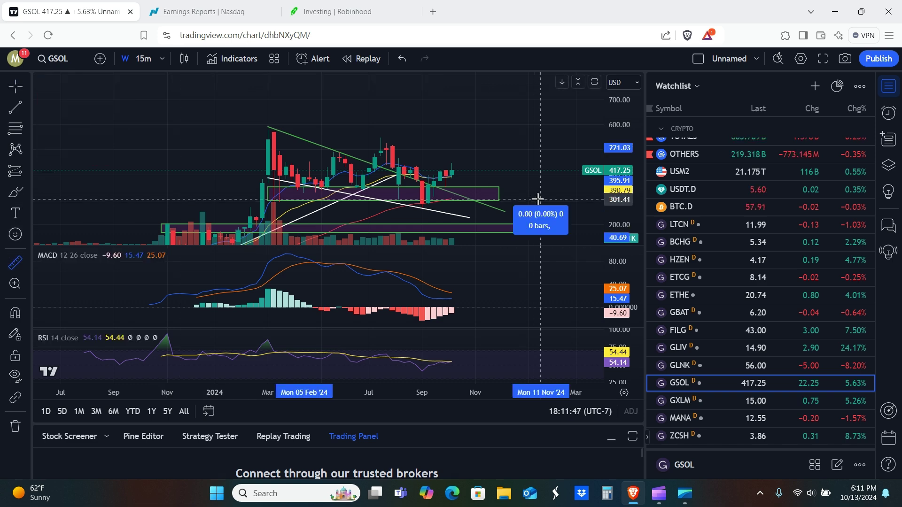
pyautogui.click(232, 128)
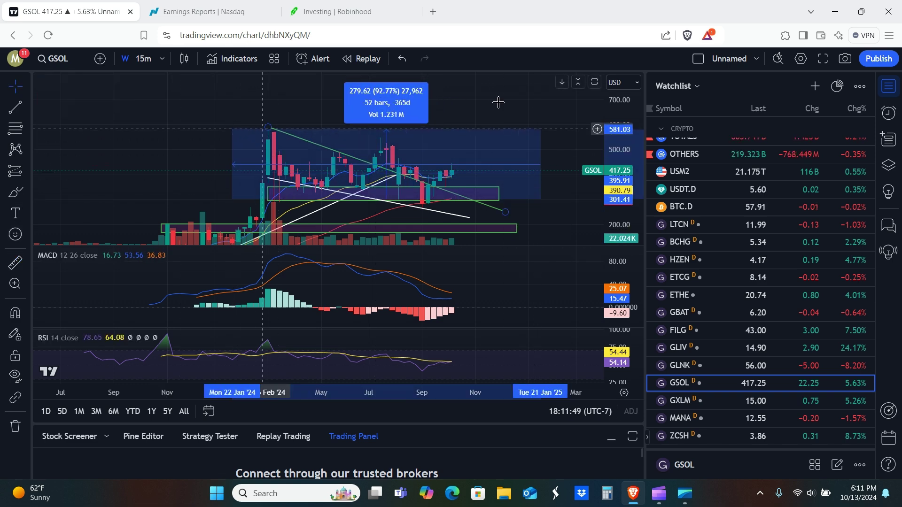
pyautogui.click(470, 109)
pyautogui.click(702, 401)
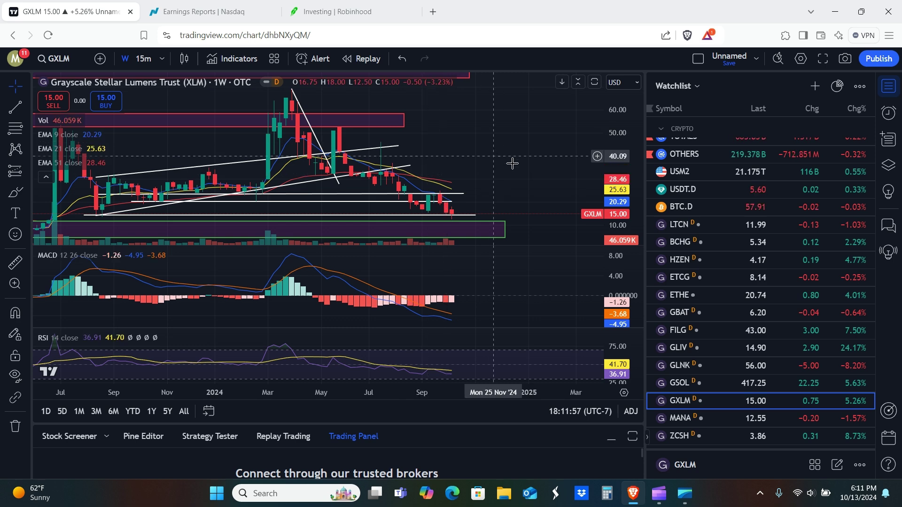
# Step: Zoom and compress the GXLM price scale to show supply zones, then measure the 392.37% rise
pyautogui.scroll(3, 539, 177)
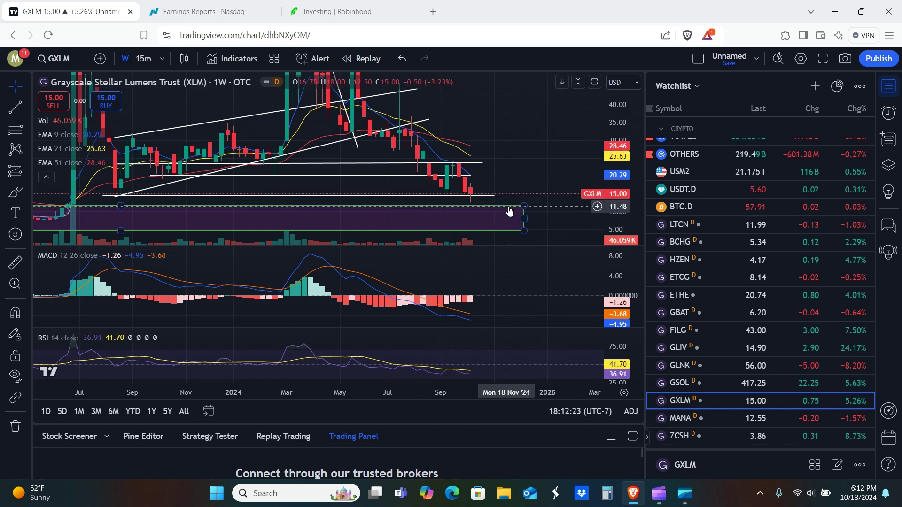
pyautogui.click(489, 206)
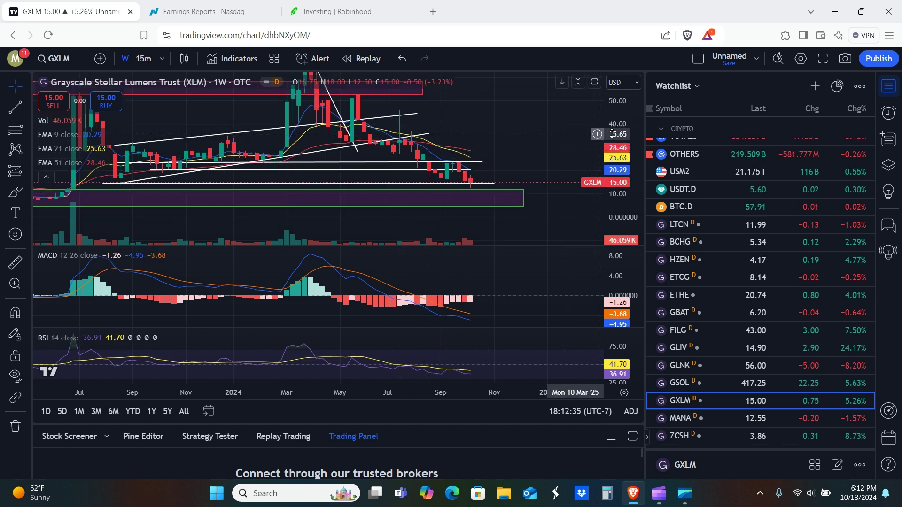
pyautogui.moveTo(613, 133); pyautogui.dragTo(533, 181)
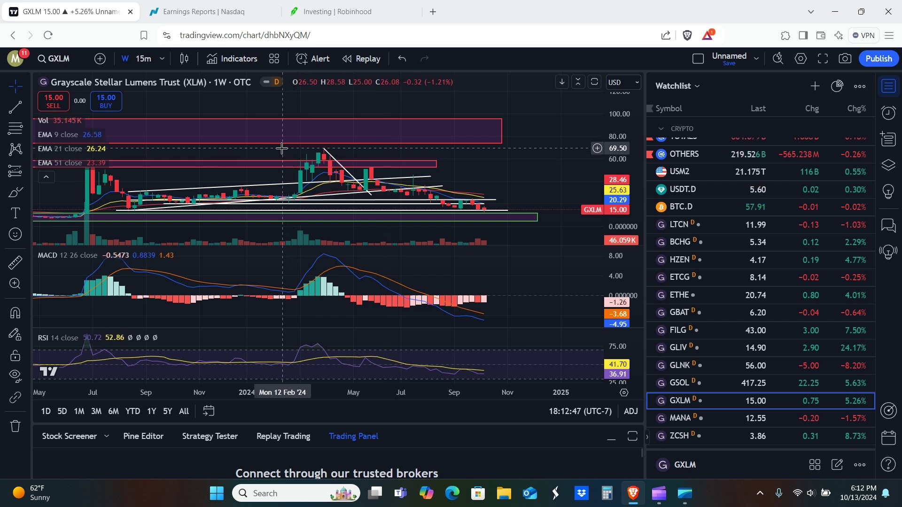
pyautogui.click(15, 262)
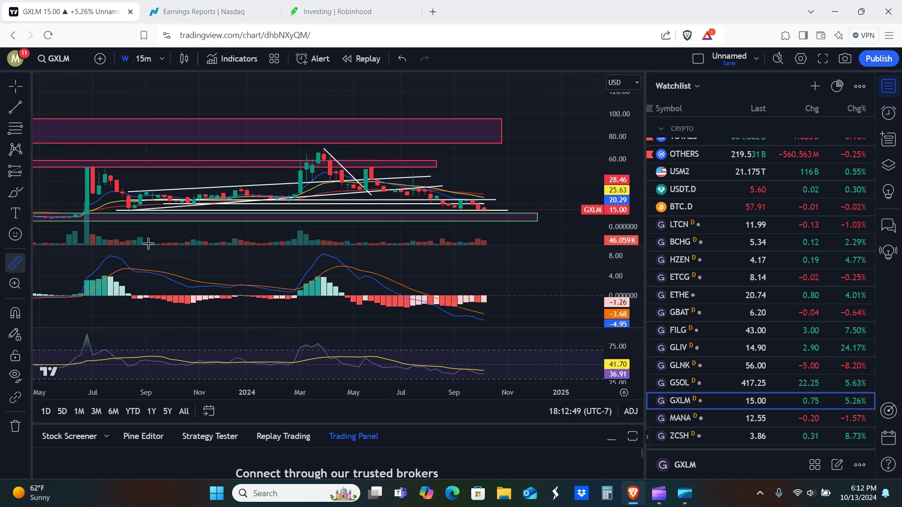
pyautogui.click(519, 210)
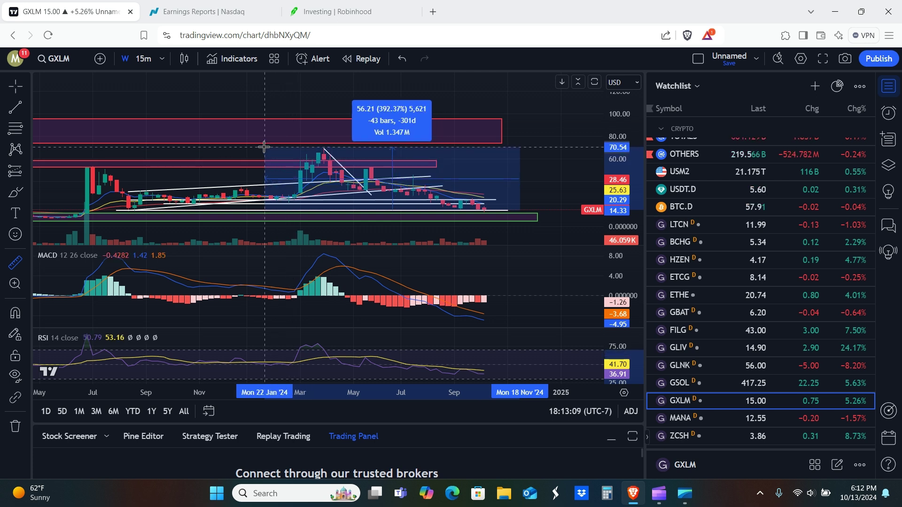
# Step: Load the MANA weekly chart, stretch its candles, and measure the 542.47% run-up to the peak
pyautogui.click(701, 419)
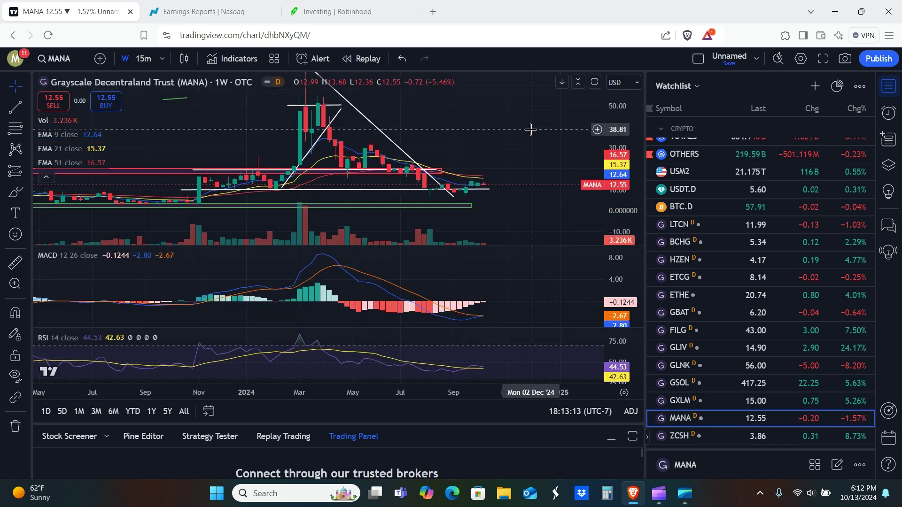
pyautogui.moveTo(634, 198); pyautogui.dragTo(634, 178)
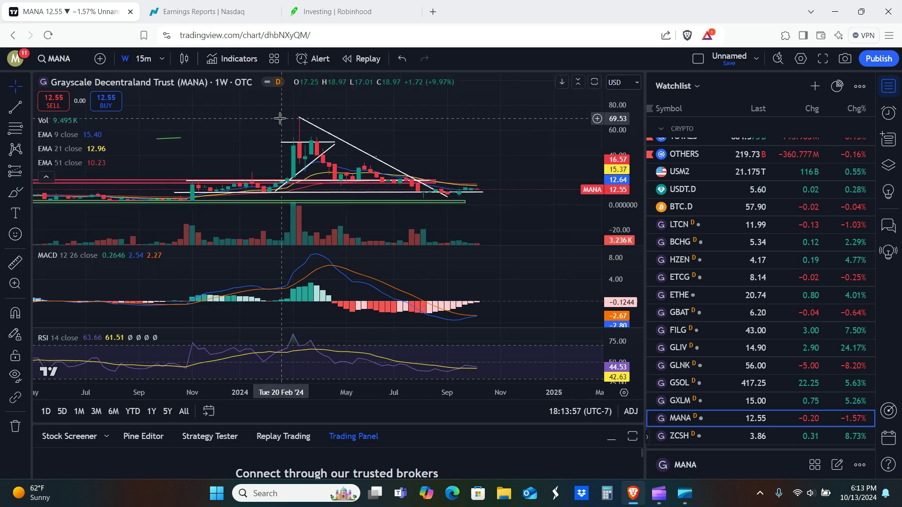
pyautogui.click(9, 267)
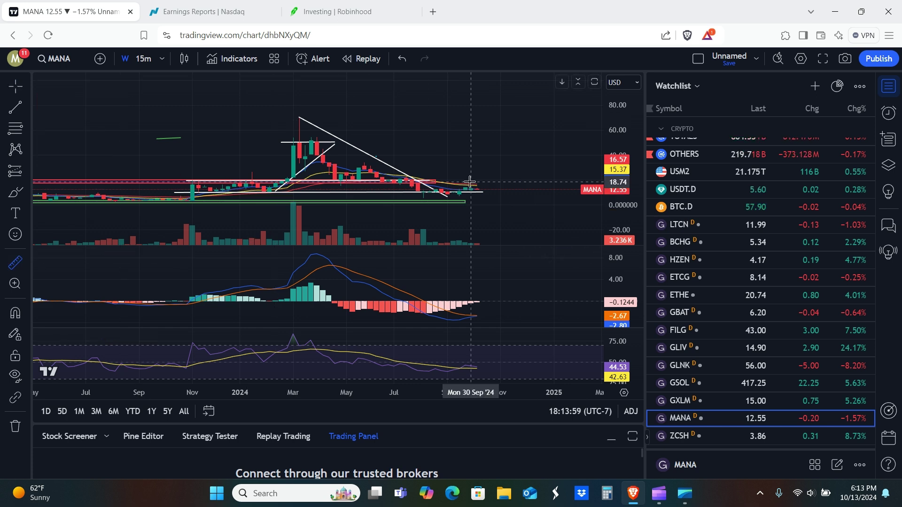
pyautogui.click(512, 191)
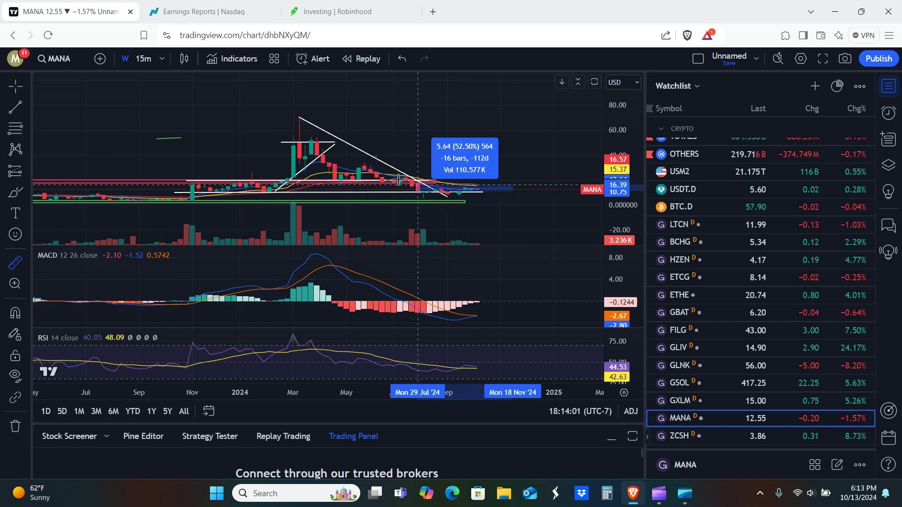
pyautogui.click(276, 118)
pyautogui.click(534, 144)
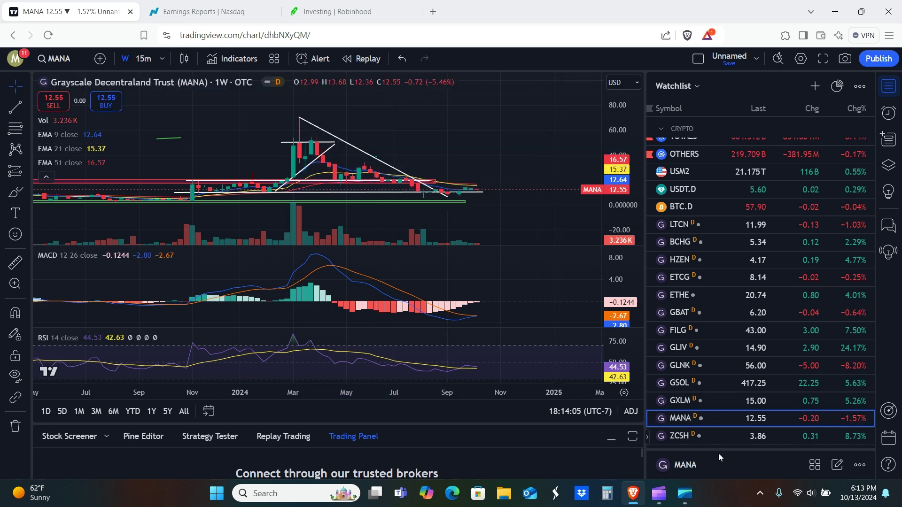
# Step: Load the Grayscale Zcash Trust (ZCSH) weekly chart from the watchlist
pyautogui.click(708, 437)
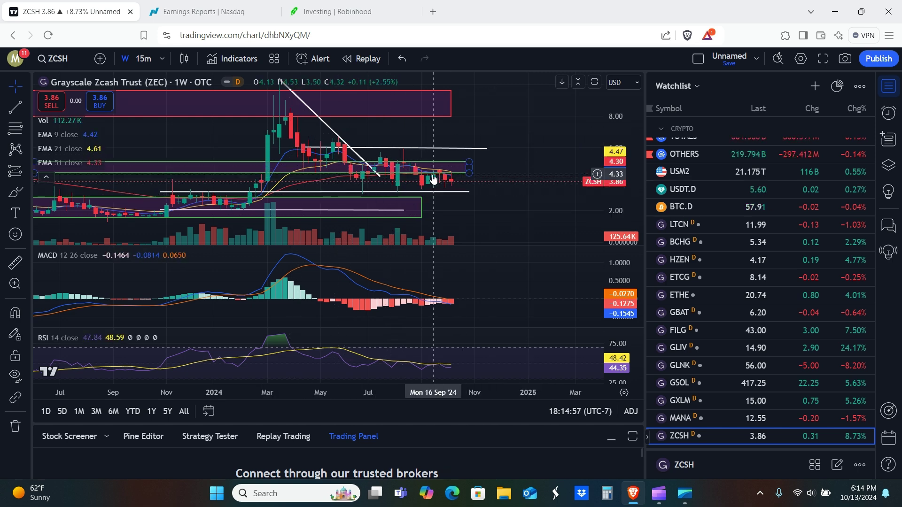
# Step: Rescale and pan the weekly ZCSH chart to frame the 2023–2025 bars and the upper rectangle zone
pyautogui.scroll(-5, 525, 400)
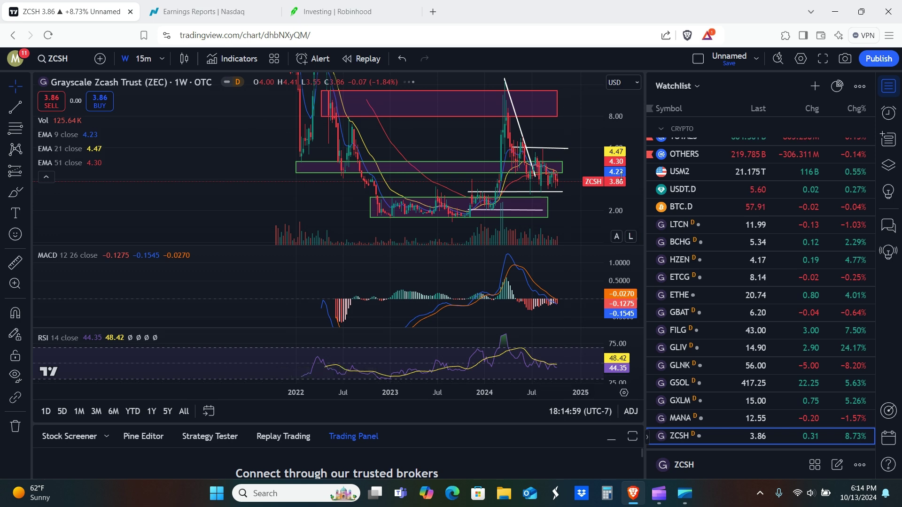
pyautogui.moveTo(637, 129); pyautogui.dragTo(637, 184)
pyautogui.moveTo(473, 161); pyautogui.dragTo(387, 162)
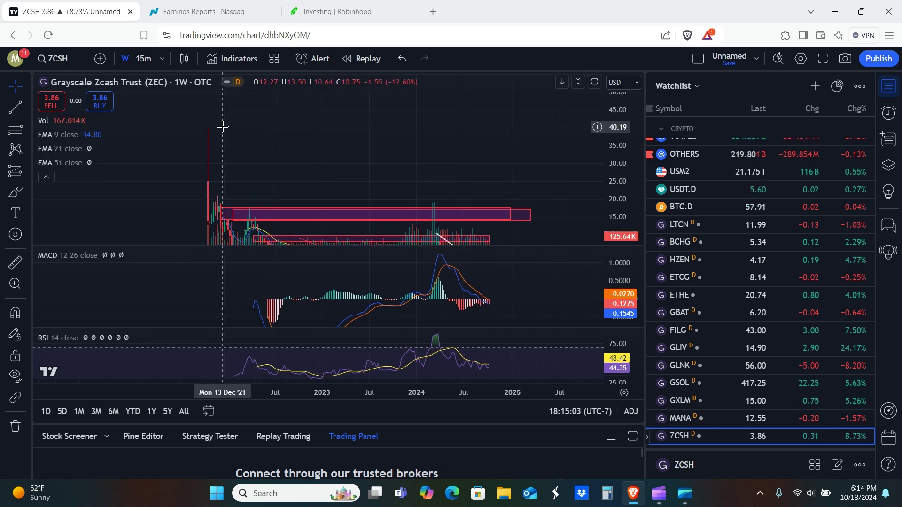
pyautogui.moveTo(476, 169); pyautogui.dragTo(473, 112)
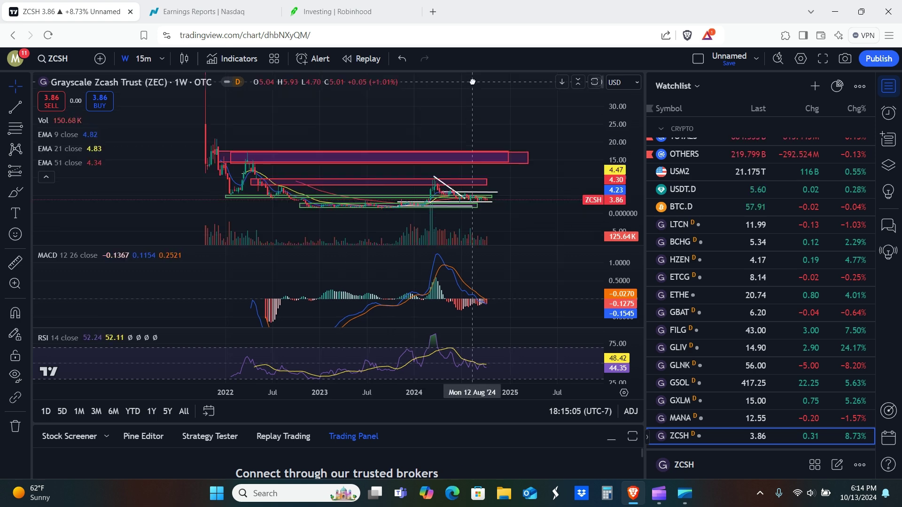
pyautogui.moveTo(505, 392); pyautogui.dragTo(577, 395)
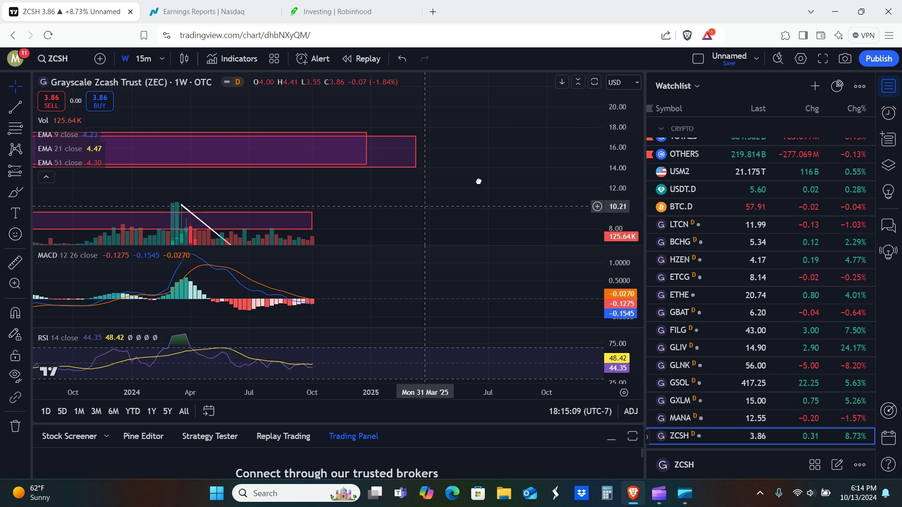
pyautogui.moveTo(422, 207); pyautogui.dragTo(528, 144)
pyautogui.moveTo(629, 196); pyautogui.dragTo(629, 155)
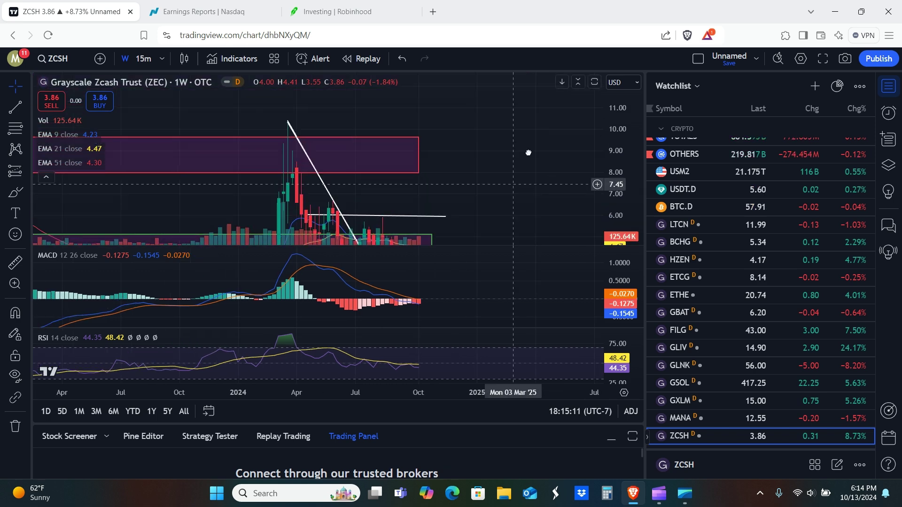
pyautogui.moveTo(528, 151); pyautogui.dragTo(536, 119)
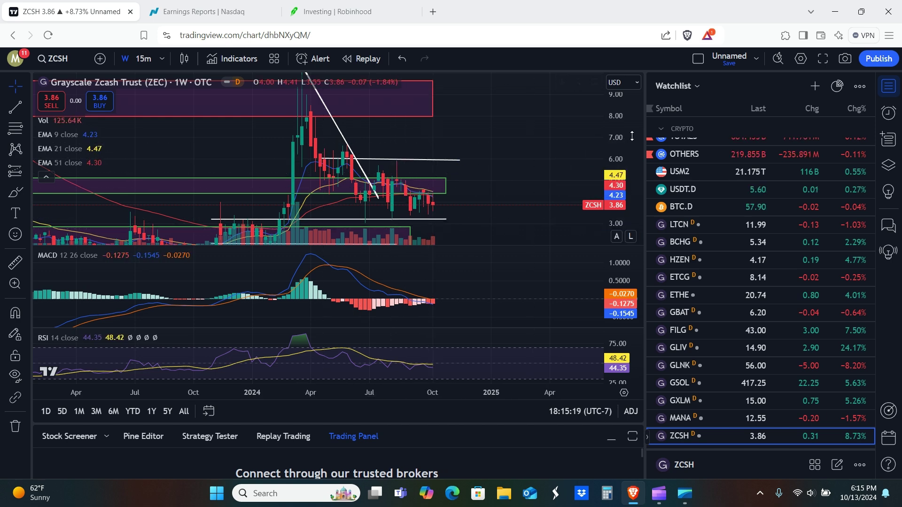
pyautogui.moveTo(431, 154); pyautogui.dragTo(467, 177)
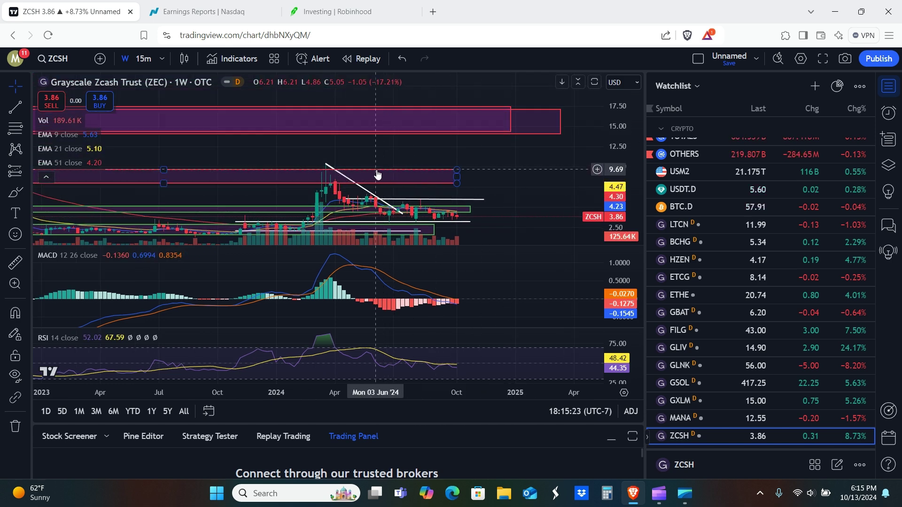
# Step: Measure the 242.84% (7.48-point) rise from the February 2024 low to the 2024 peak, then clear it
pyautogui.click(19, 263)
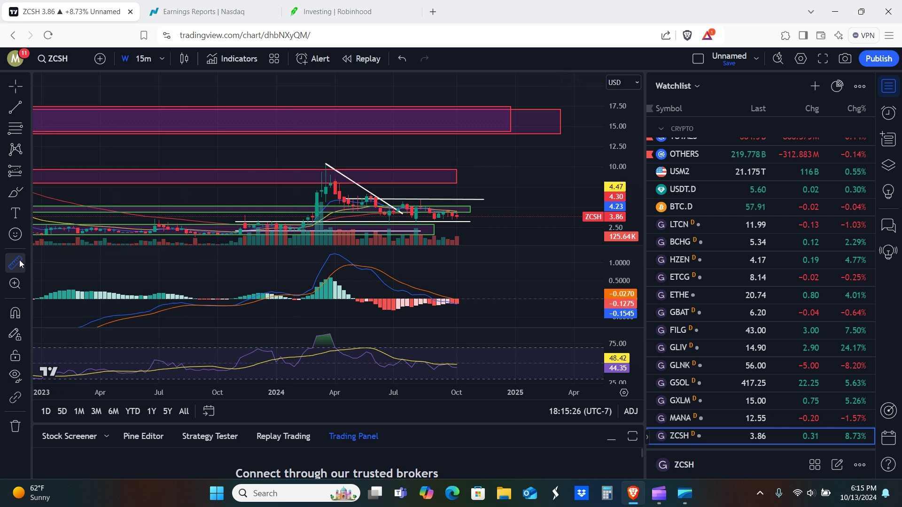
pyautogui.click(515, 222)
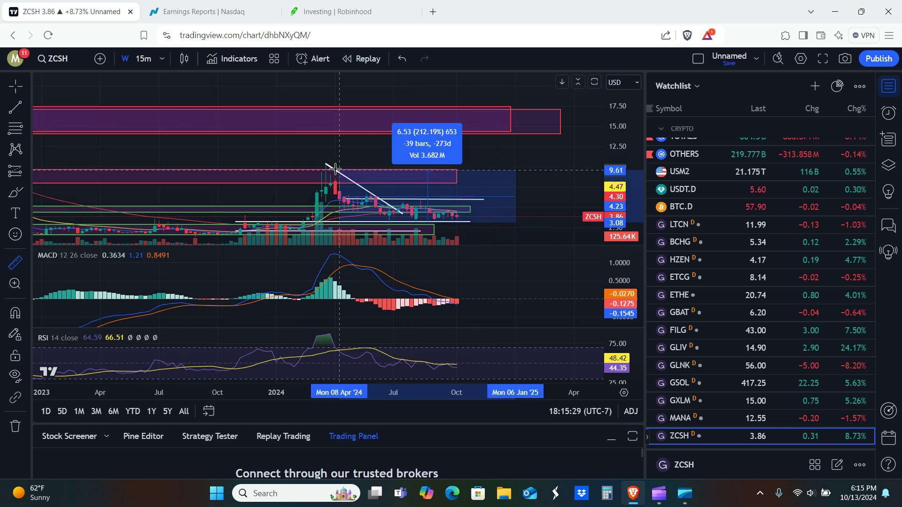
pyautogui.click(298, 163)
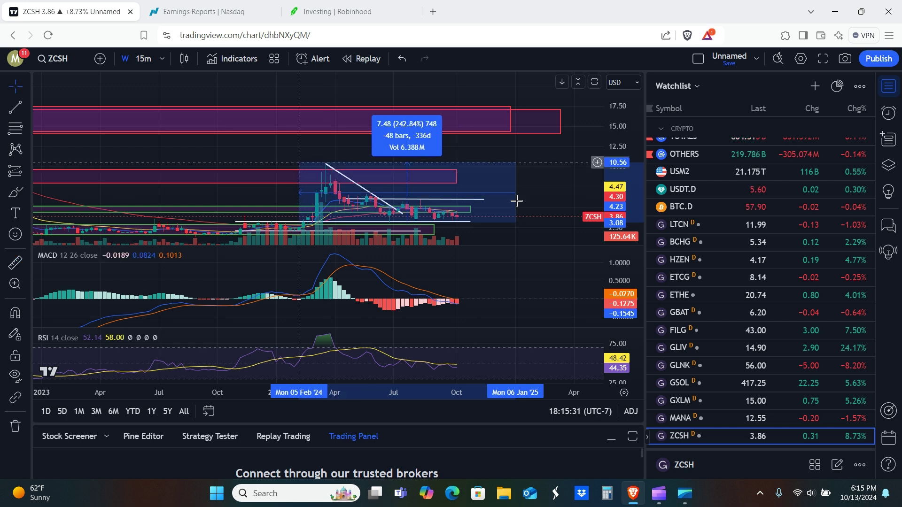
pyautogui.click(561, 206)
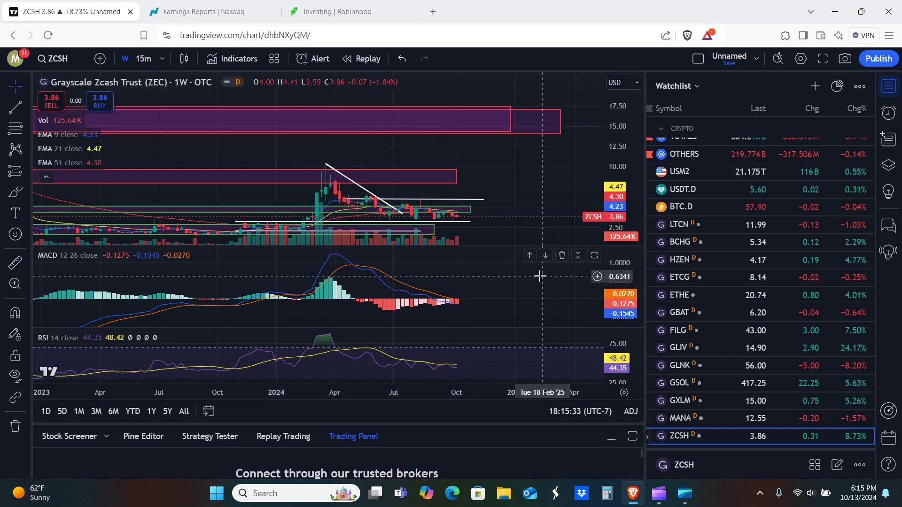
# Step: Stretch the price scale to enlarge the candles and shift the chart slightly up and right
pyautogui.moveTo(496, 172); pyautogui.dragTo(491, 143)
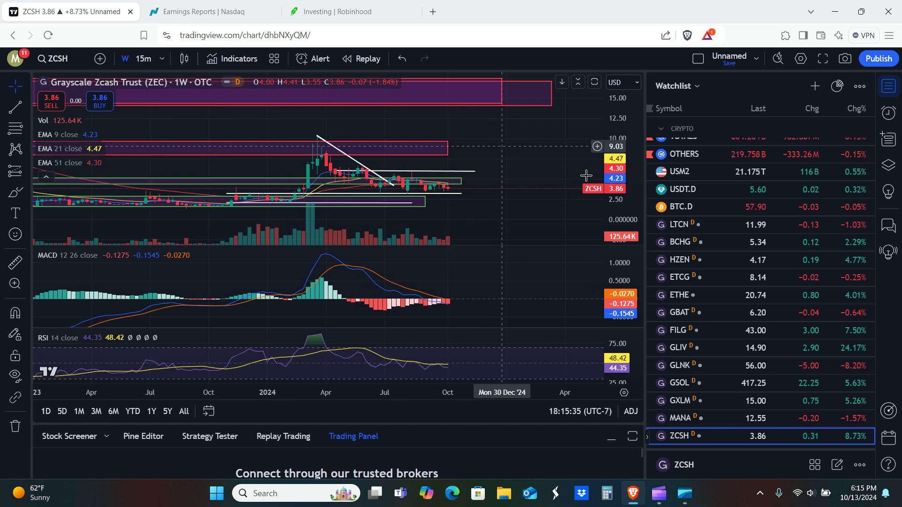
pyautogui.moveTo(614, 141); pyautogui.dragTo(633, 97)
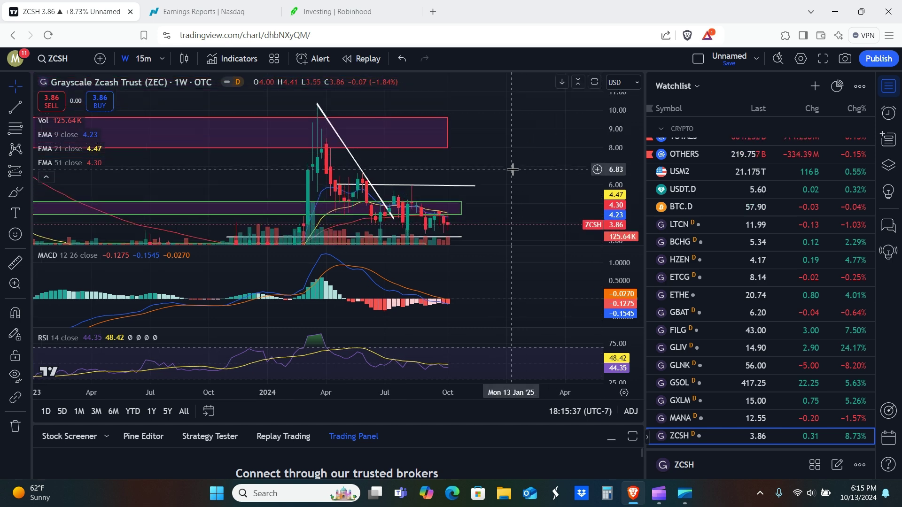
pyautogui.moveTo(517, 168); pyautogui.dragTo(543, 143)
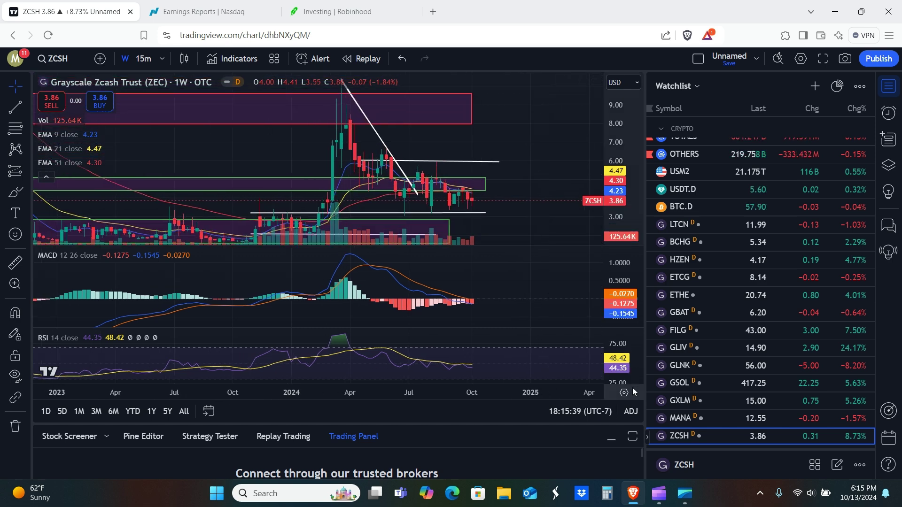